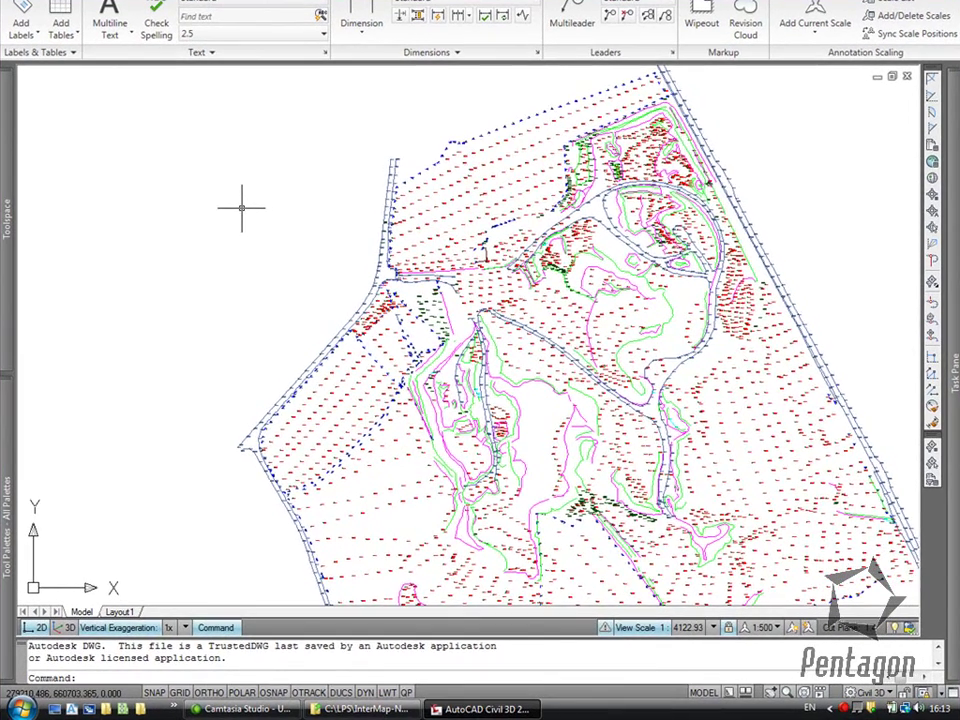
Step: Create a triangulation surface named EG with the White Triangulation style
{"action": "middle_click", "coordinate": [256, 240]}
{"action": "middle_click", "coordinate": [256, 240]}
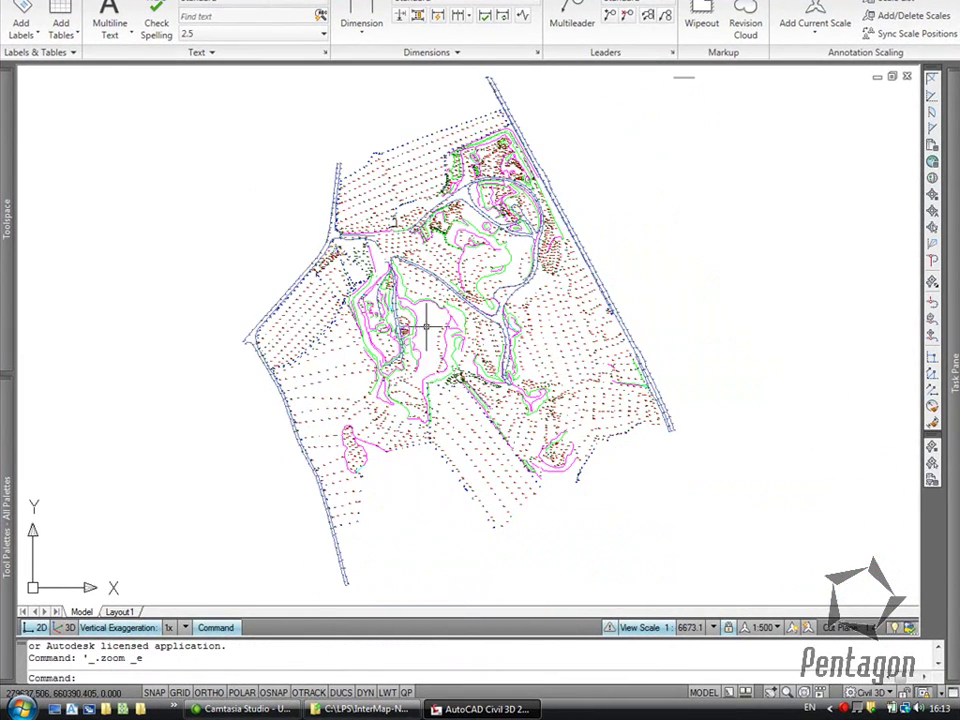
{"action": "mouse_move", "coordinate": [3, 210]}
{"action": "right_click", "coordinate": [111, 174]}
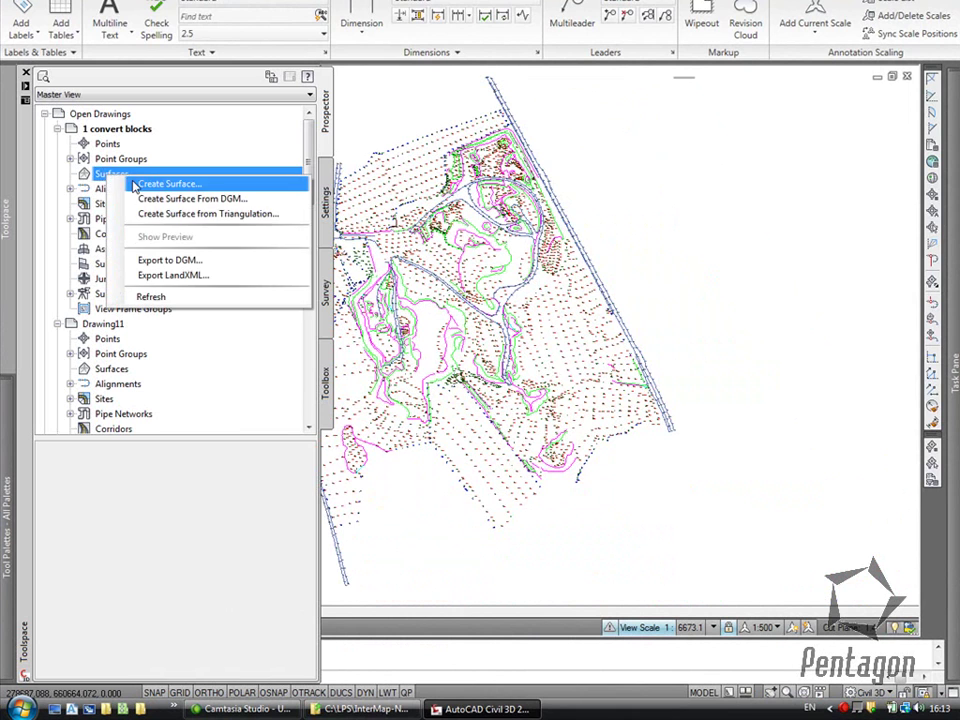
{"action": "left_click", "coordinate": [166, 184]}
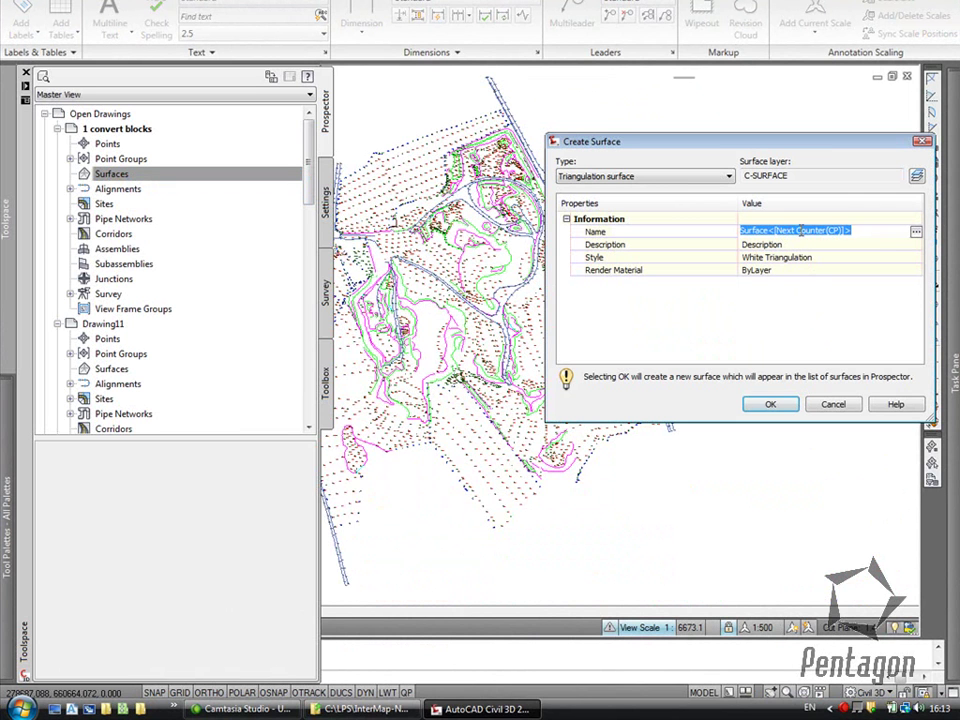
{"action": "left_click", "coordinate": [885, 259]}
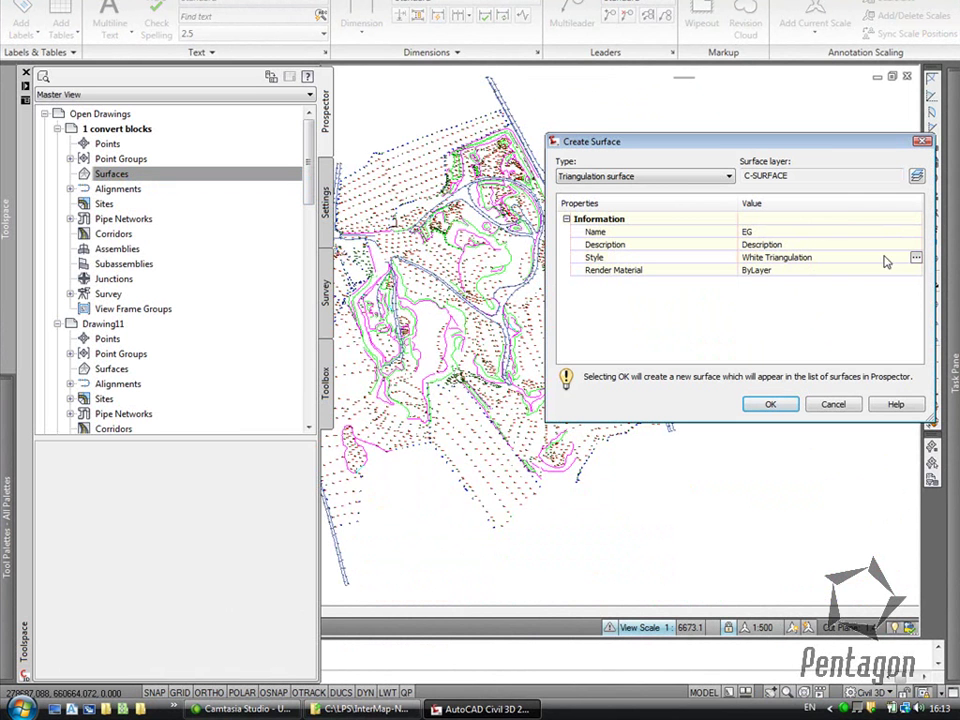
{"action": "left_click", "coordinate": [915, 258]}
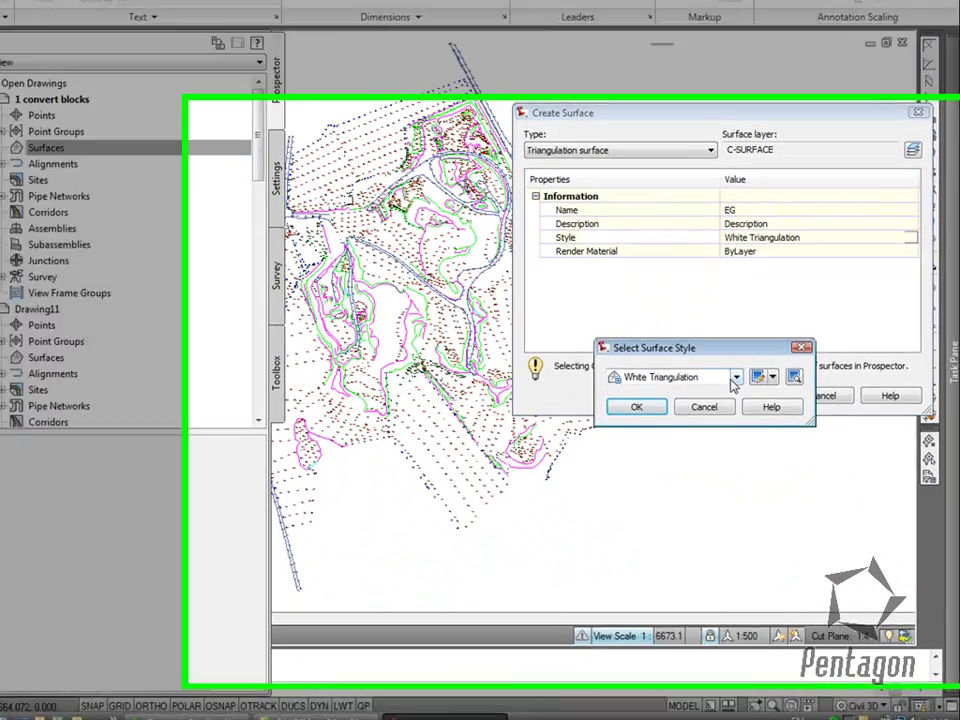
{"action": "left_click", "coordinate": [753, 386]}
{"action": "left_click", "coordinate": [670, 312]}
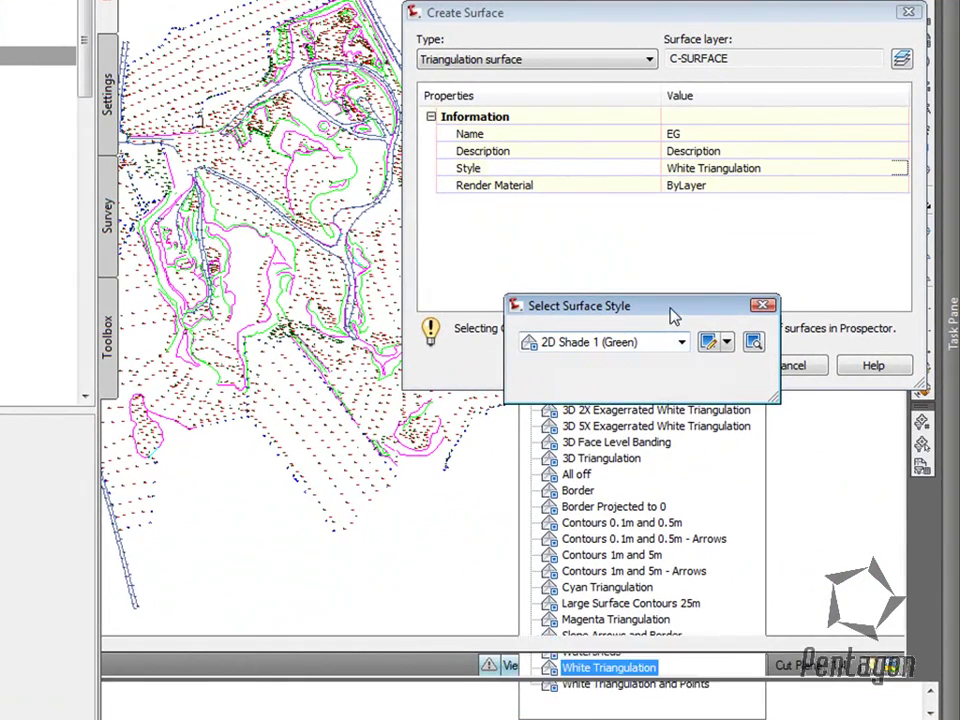
{"action": "left_click", "coordinate": [670, 339]}
{"action": "left_click", "coordinate": [691, 315]}
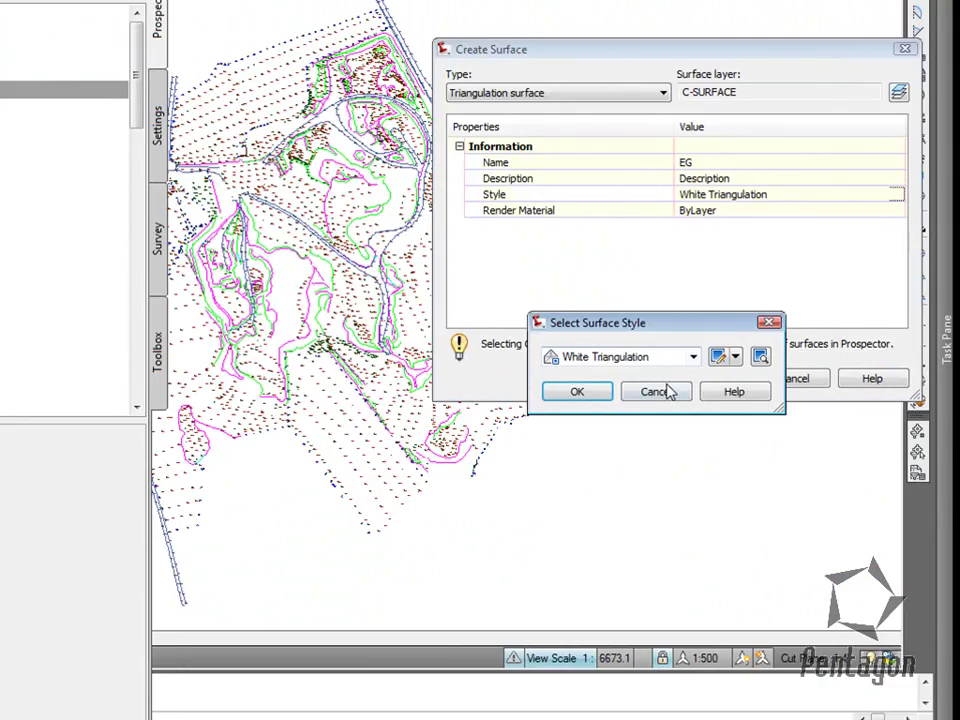
{"action": "left_click", "coordinate": [654, 382]}
{"action": "left_click", "coordinate": [688, 369]}
Step: Start adding drawing objects to the EG surface definition, with Blocks as the object type
{"action": "left_click", "coordinate": [96, 207]}
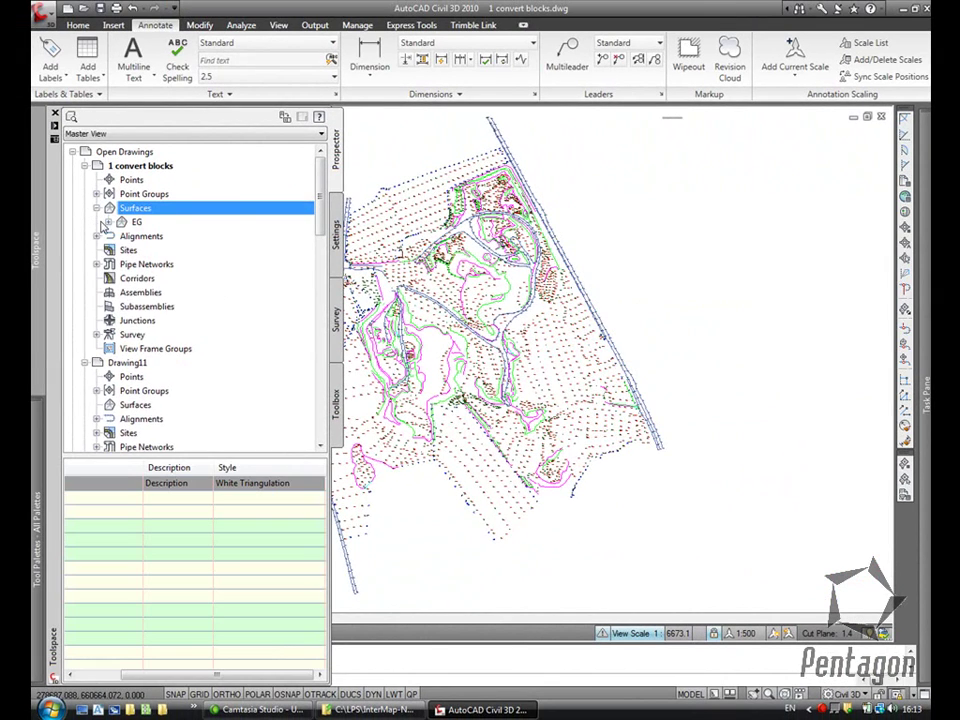
{"action": "left_click", "coordinate": [108, 221]}
{"action": "left_click", "coordinate": [121, 264]}
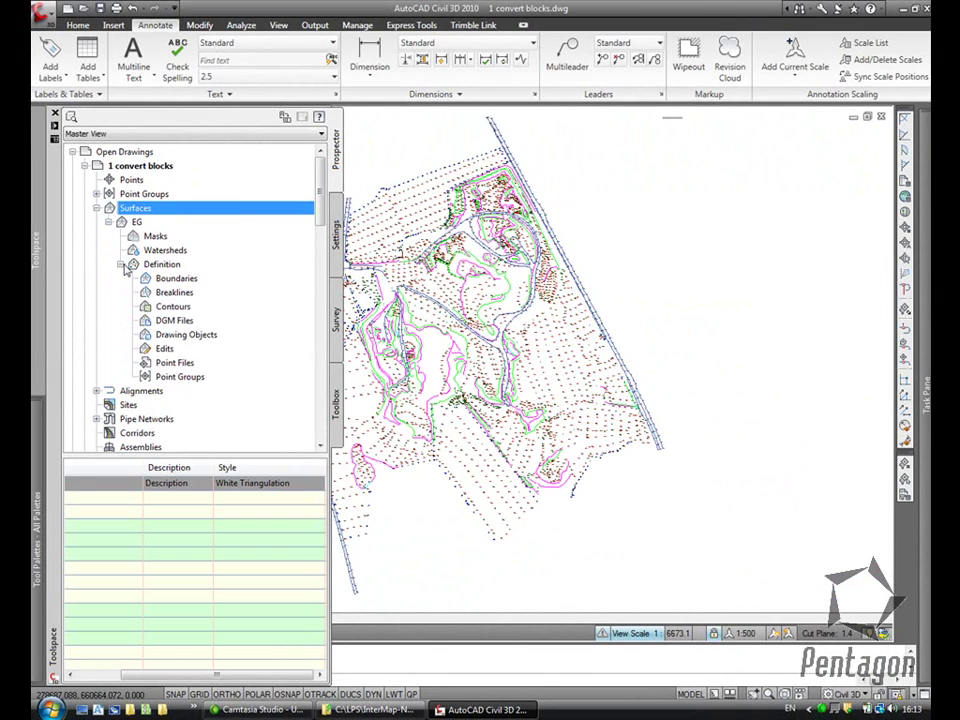
{"action": "right_click", "coordinate": [195, 344]}
{"action": "left_click", "coordinate": [220, 352]}
{"action": "left_click", "coordinate": [656, 387]}
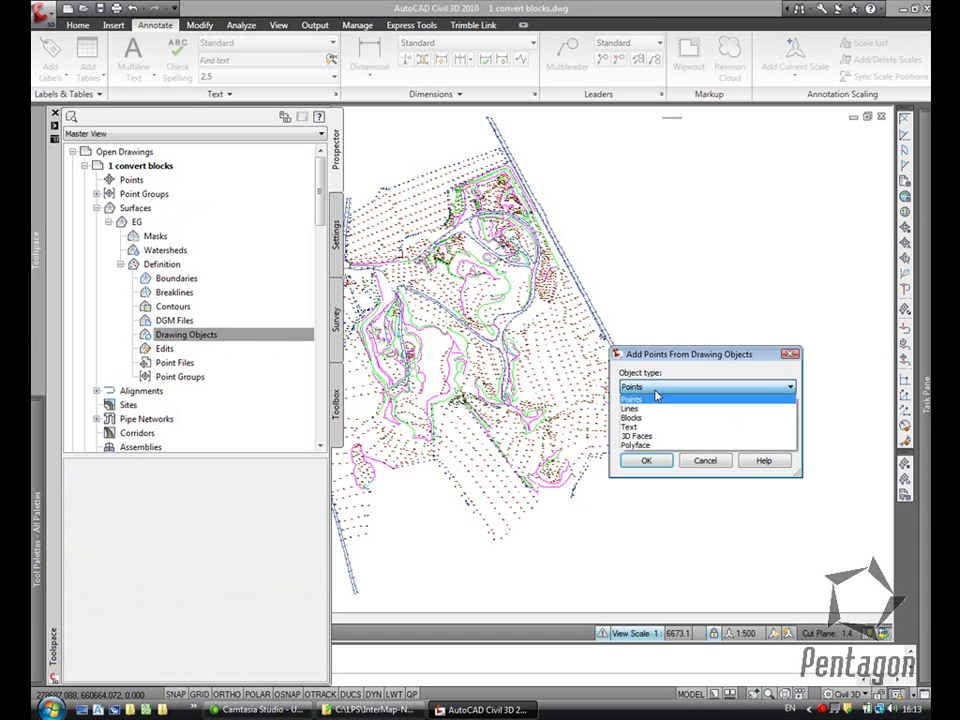
{"action": "left_click", "coordinate": [647, 418]}
{"action": "left_click", "coordinate": [646, 460]}
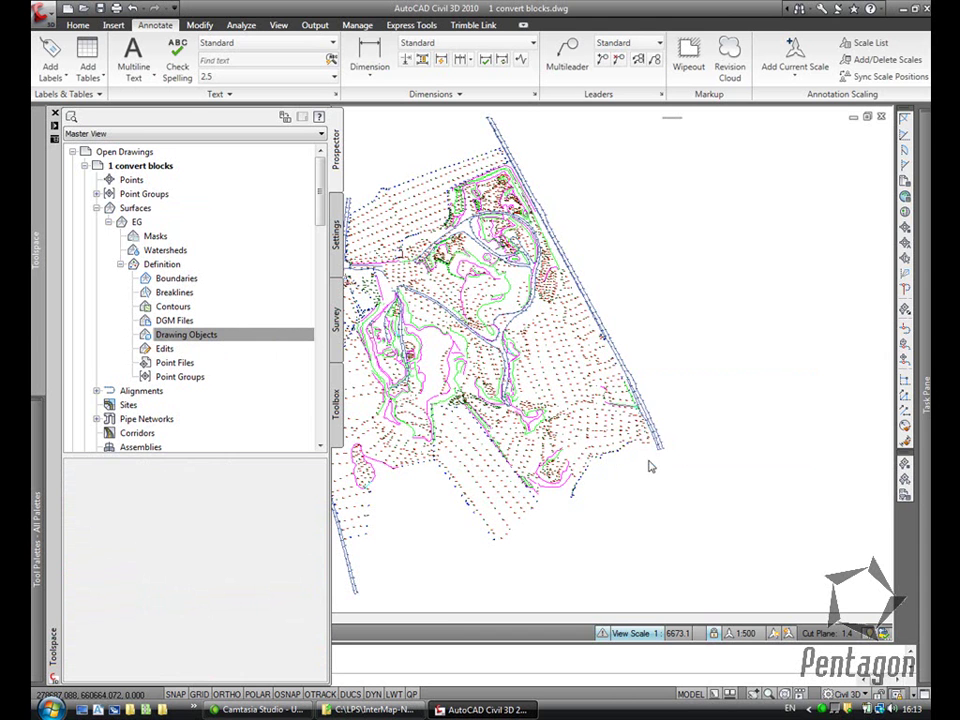
Step: Select the entire survey drawing and add its blocks to the EG surface as point data
{"action": "scroll", "coordinate": [726, 515], "scroll_direction": "down", "scroll_amount": 3}
{"action": "left_click", "coordinate": [726, 515]}
{"action": "left_click", "coordinate": [461, 301]}
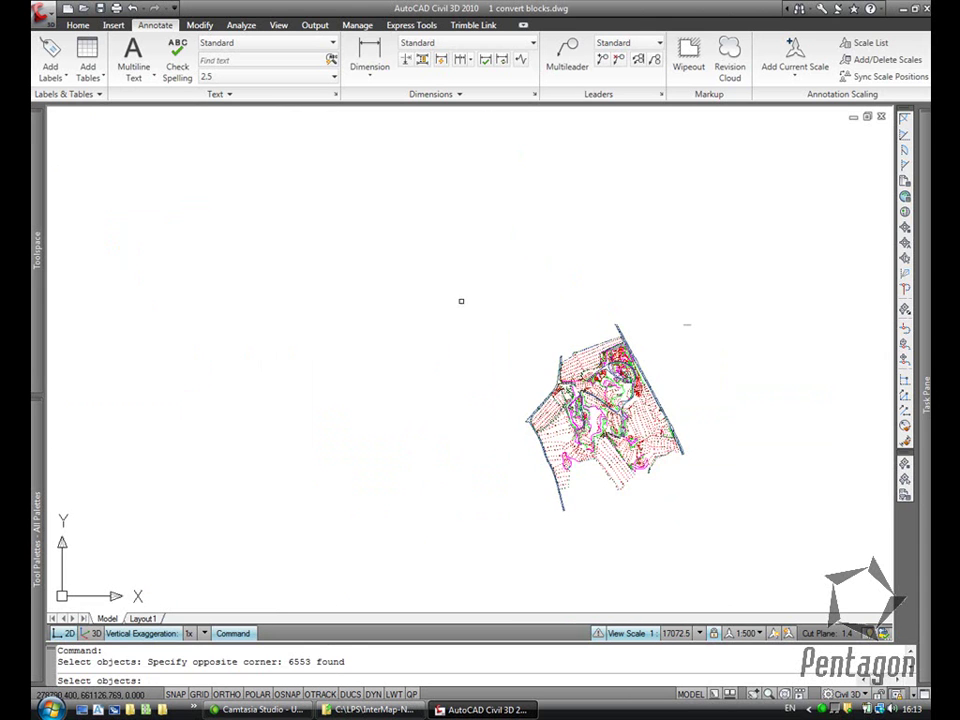
{"action": "scroll", "coordinate": [689, 424], "scroll_direction": "up", "scroll_amount": 3}
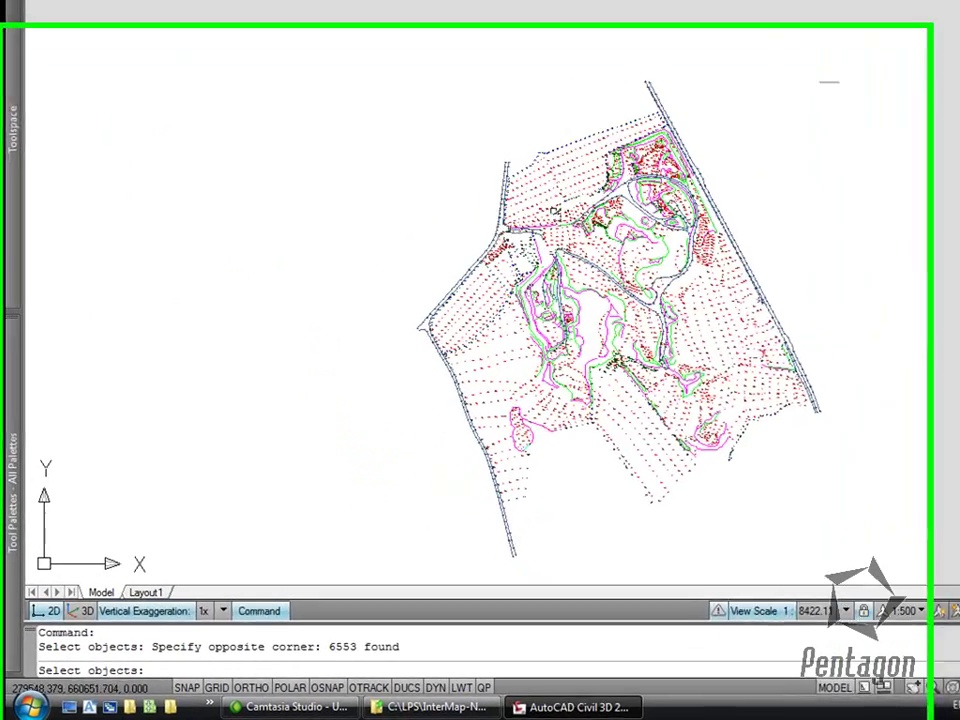
{"action": "key", "text": "Return"}
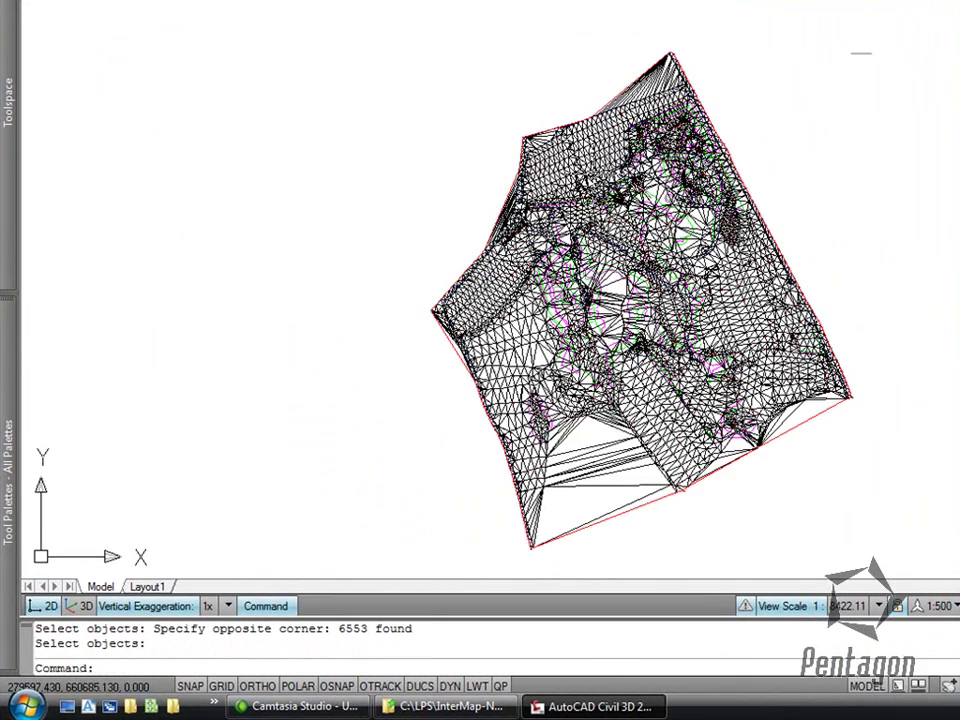
Step: Start adding Standard breaklines to the EG surface definition with the description BL
{"action": "scroll", "coordinate": [591, 146], "scroll_direction": "up", "scroll_amount": 3}
{"action": "scroll", "coordinate": [577, 103], "scroll_direction": "up", "scroll_amount": 3}
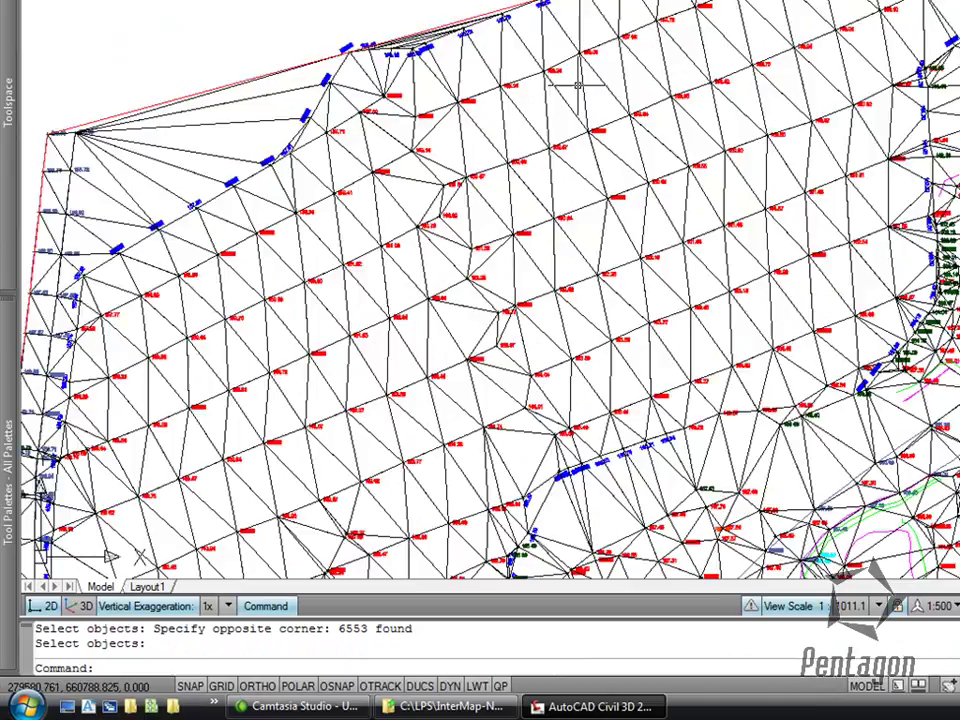
{"action": "scroll", "coordinate": [579, 90], "scroll_direction": "down", "scroll_amount": 4}
{"action": "scroll", "coordinate": [411, 163], "scroll_direction": "up", "scroll_amount": 3}
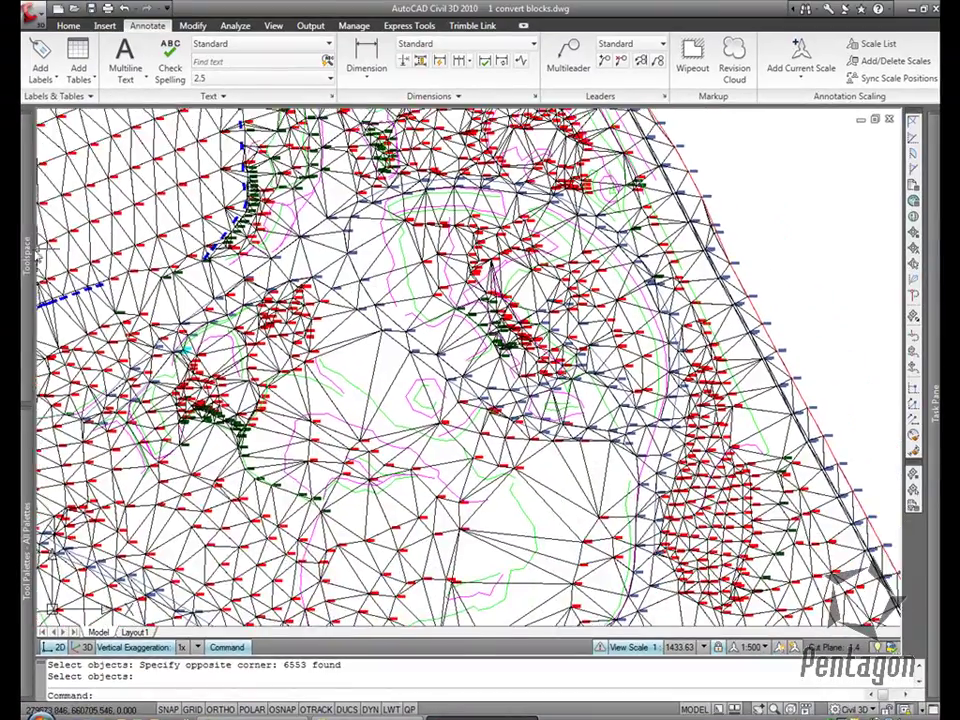
{"action": "mouse_move", "coordinate": [30, 250]}
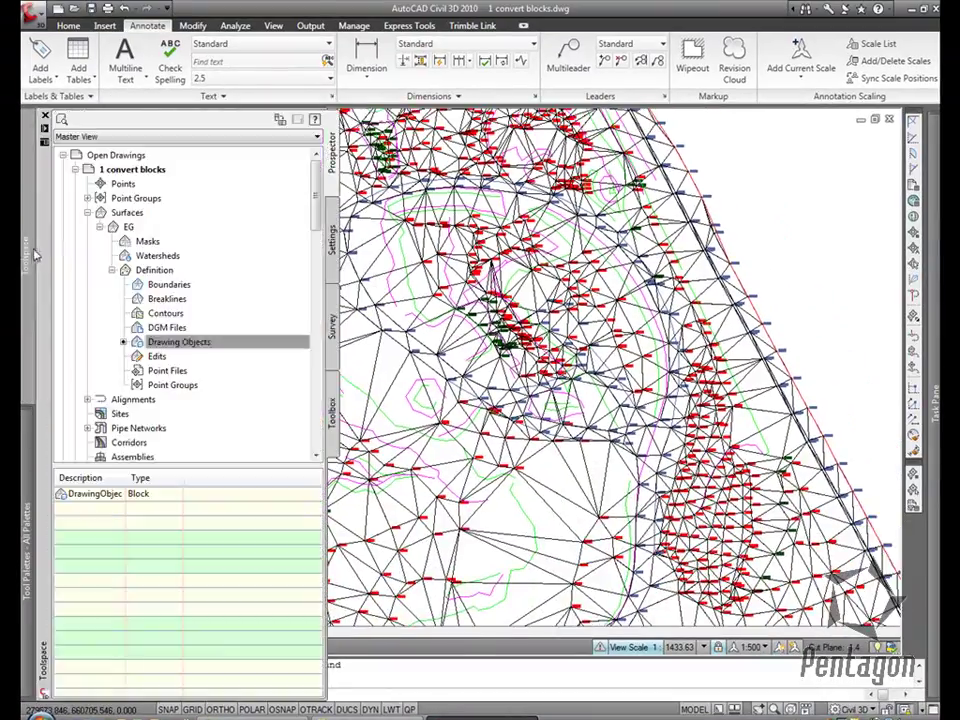
{"action": "right_click", "coordinate": [151, 305]}
{"action": "left_click", "coordinate": [136, 322]}
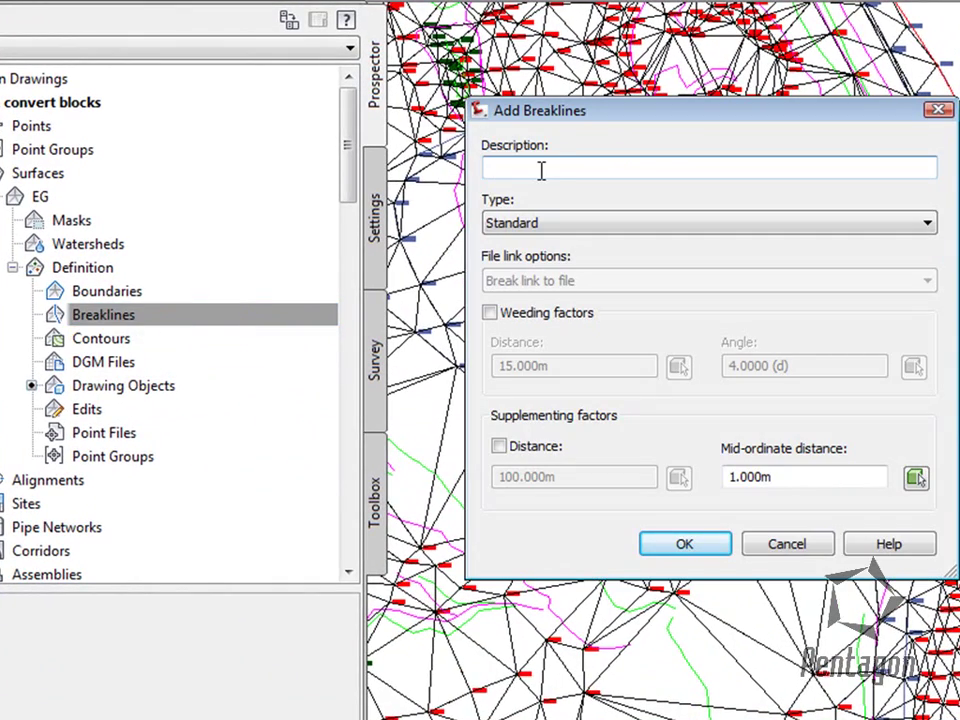
{"action": "type", "text": "BL"}
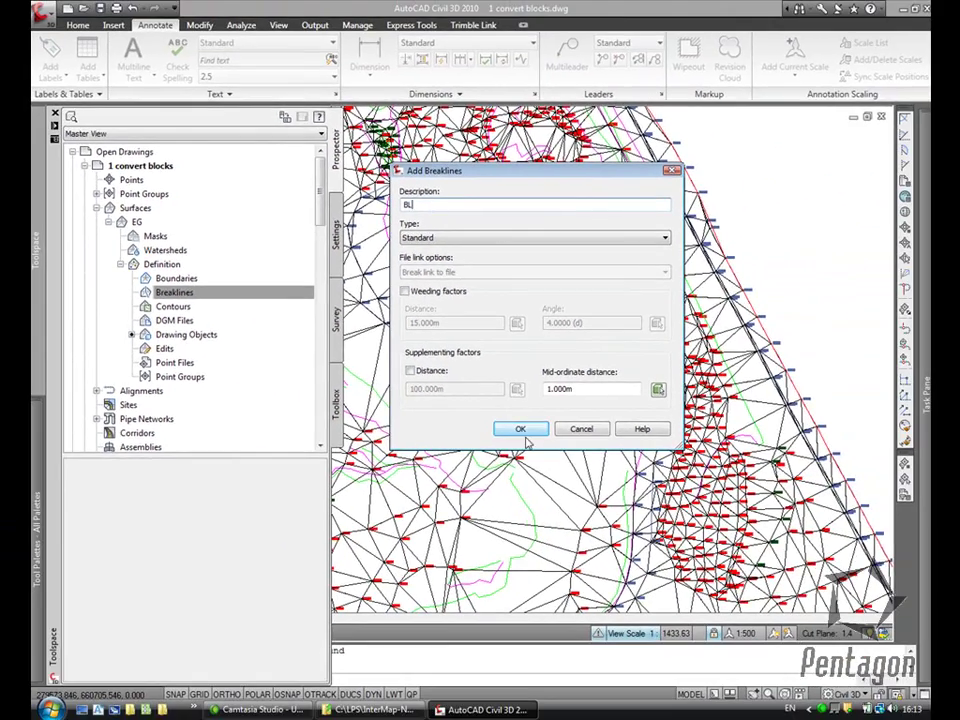
{"action": "left_click", "coordinate": [684, 543]}
Step: Select the whole drawing so that its linework is added to the EG surface as breaklines
{"action": "scroll", "coordinate": [535, 440], "scroll_direction": "down", "scroll_amount": 5}
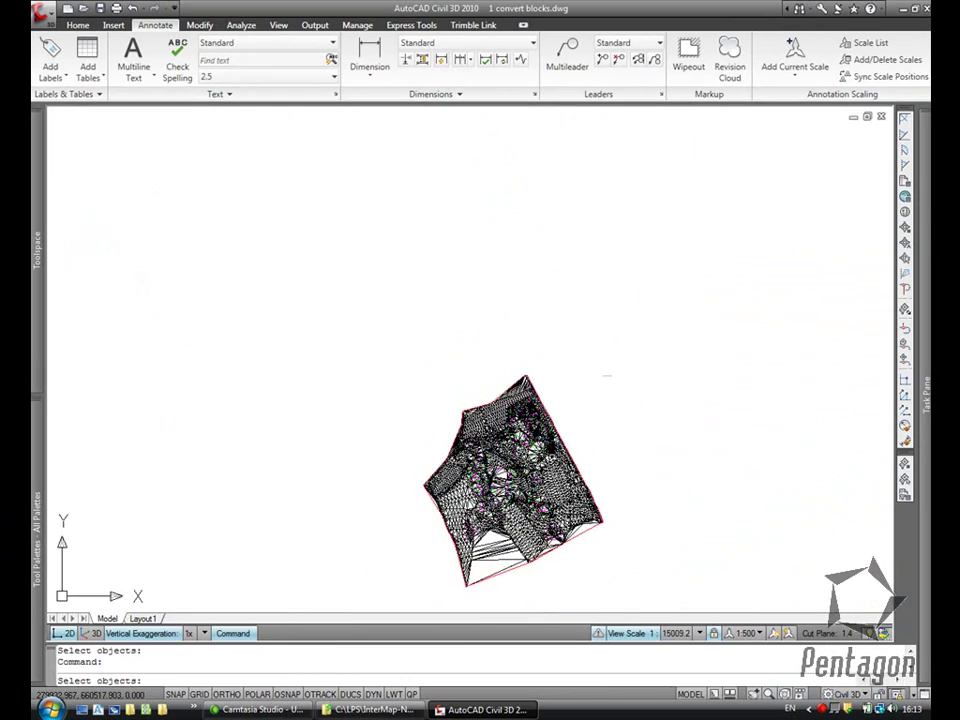
{"action": "middle_click_drag", "start_coordinate": [539, 443], "coordinate": [529, 363]}
{"action": "left_click", "coordinate": [637, 545]}
{"action": "left_click", "coordinate": [315, 266]}
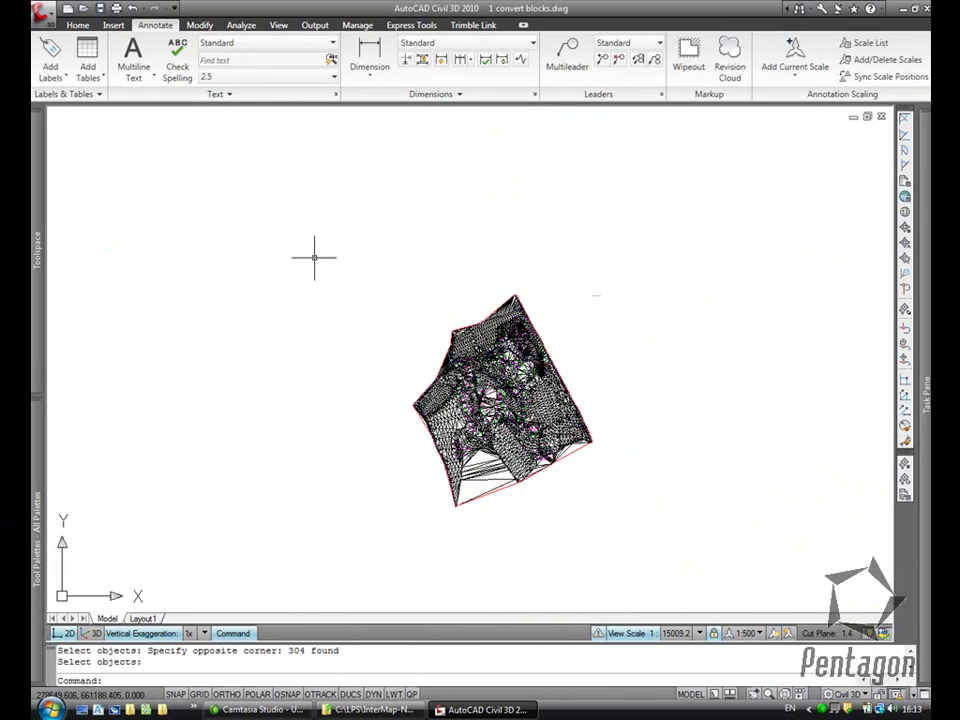
Step: Change the EG surface's style to Contours 1m and 5m
{"action": "scroll", "coordinate": [513, 336], "scroll_direction": "up", "scroll_amount": 8}
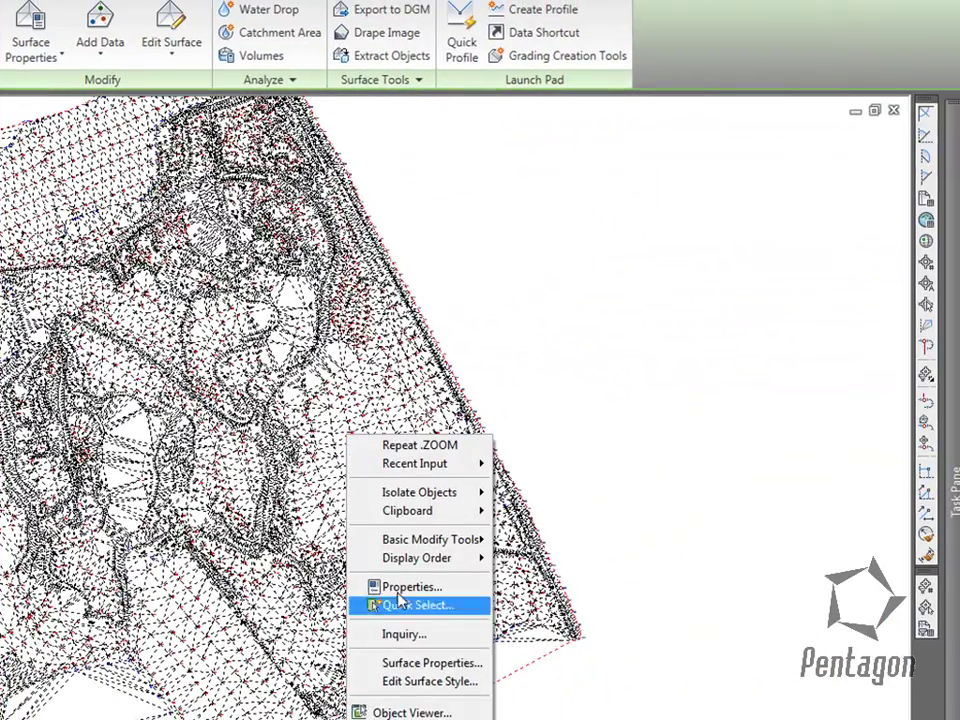
{"action": "left_click", "coordinate": [413, 667]}
{"action": "left_click", "coordinate": [456, 348]}
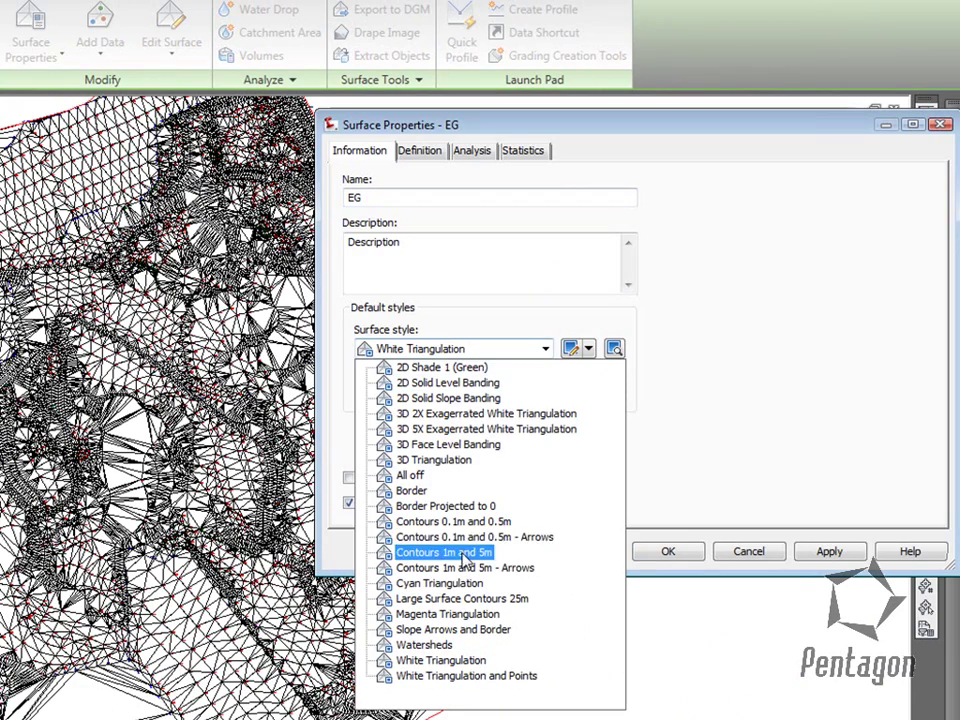
{"action": "left_click", "coordinate": [463, 552]}
{"action": "left_click", "coordinate": [828, 558]}
{"action": "left_click", "coordinate": [692, 556]}
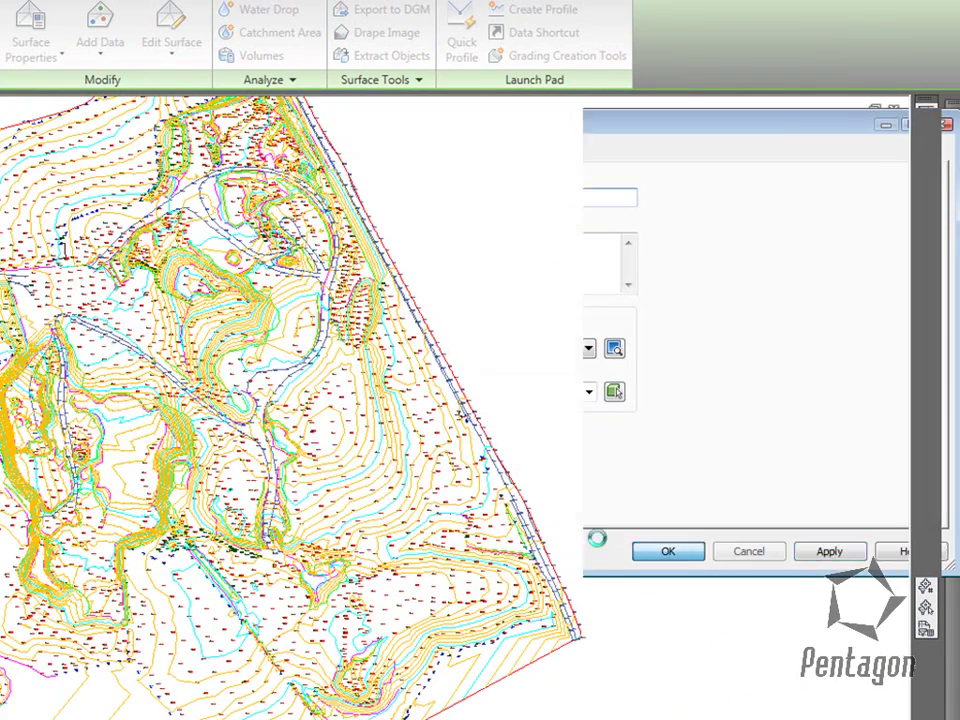
{"action": "key", "text": "Escape"}
Step: Edit the Contours 1m and 5m surface style so that major contours display in magenta in plan view
{"action": "scroll", "coordinate": [450, 400], "scroll_direction": "up", "scroll_amount": 5}
{"action": "scroll", "coordinate": [210, 268], "scroll_direction": "up", "scroll_amount": 2}
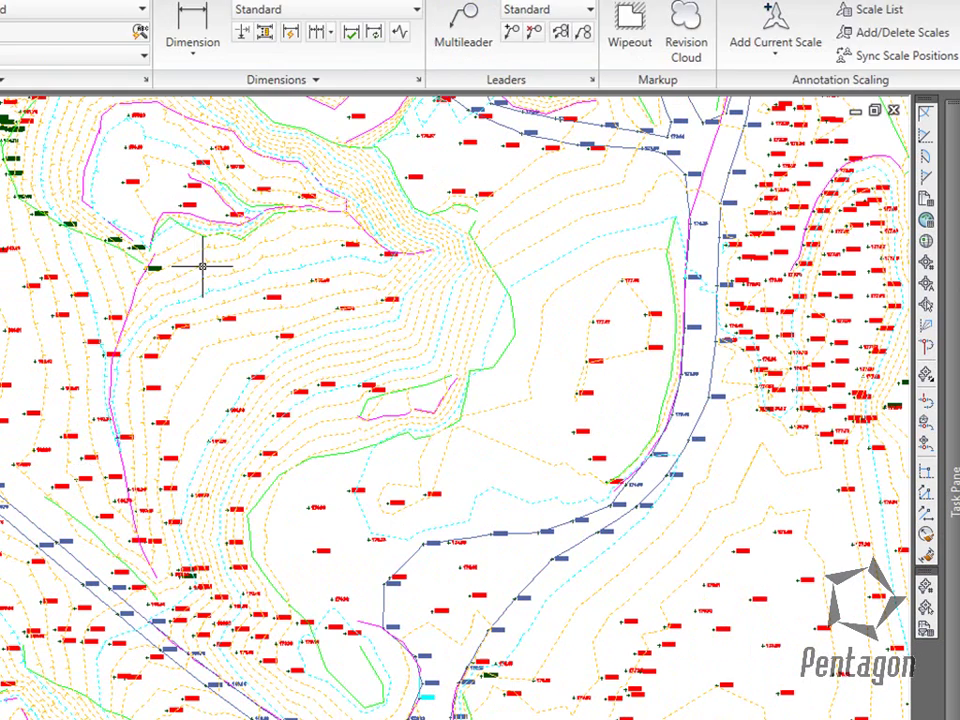
{"action": "left_click", "coordinate": [205, 272]}
{"action": "right_click", "coordinate": [208, 286]}
{"action": "left_click", "coordinate": [313, 535]}
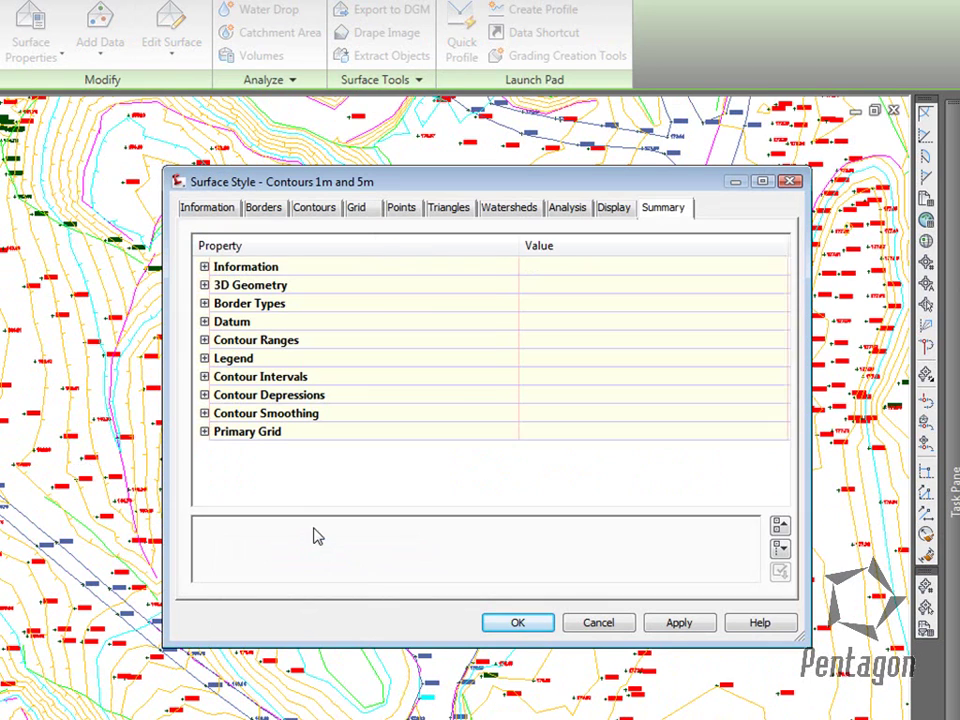
{"action": "left_click", "coordinate": [614, 207]}
{"action": "left_click", "coordinate": [233, 368]}
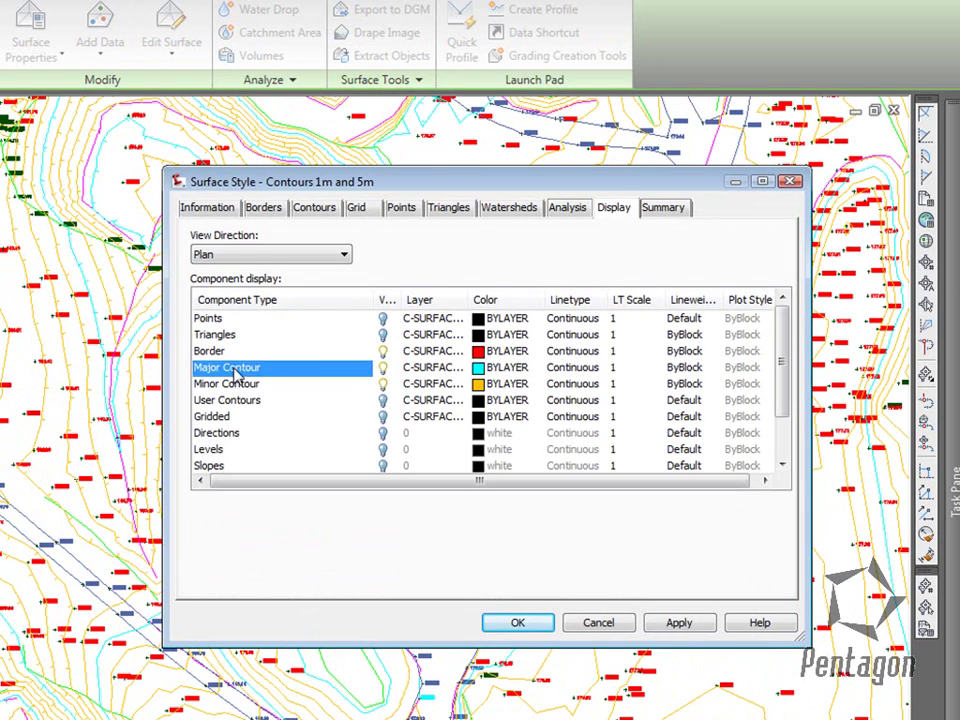
{"action": "left_click", "coordinate": [480, 368]}
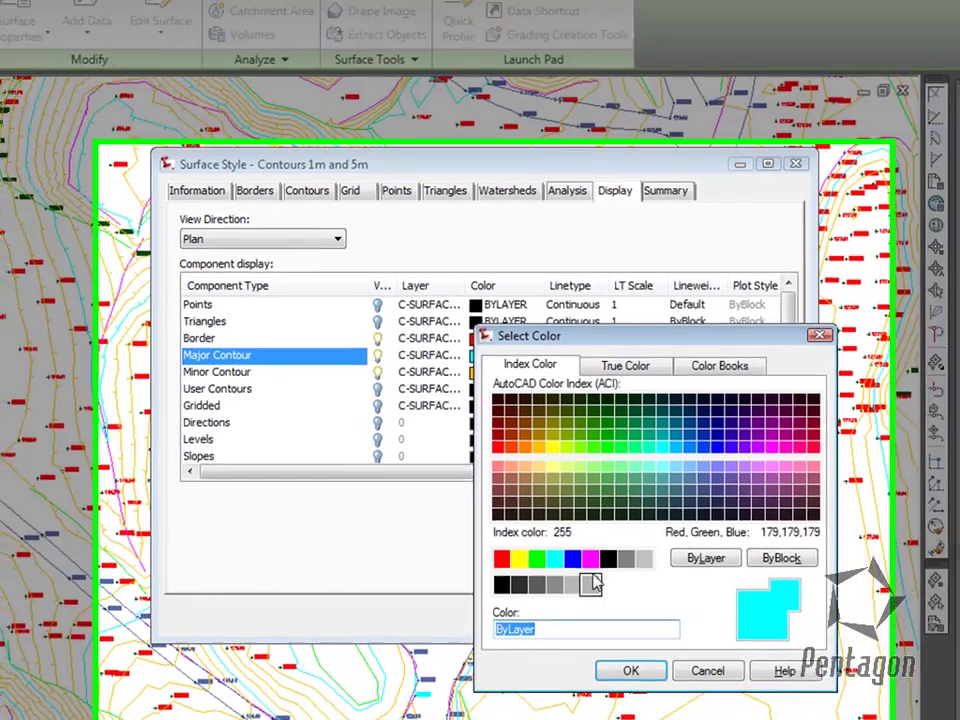
{"action": "left_click", "coordinate": [585, 566]}
{"action": "left_click", "coordinate": [624, 673]}
Step: Set the minor contour colour to white in the surface style and save the style changes
{"action": "left_click", "coordinate": [172, 277]}
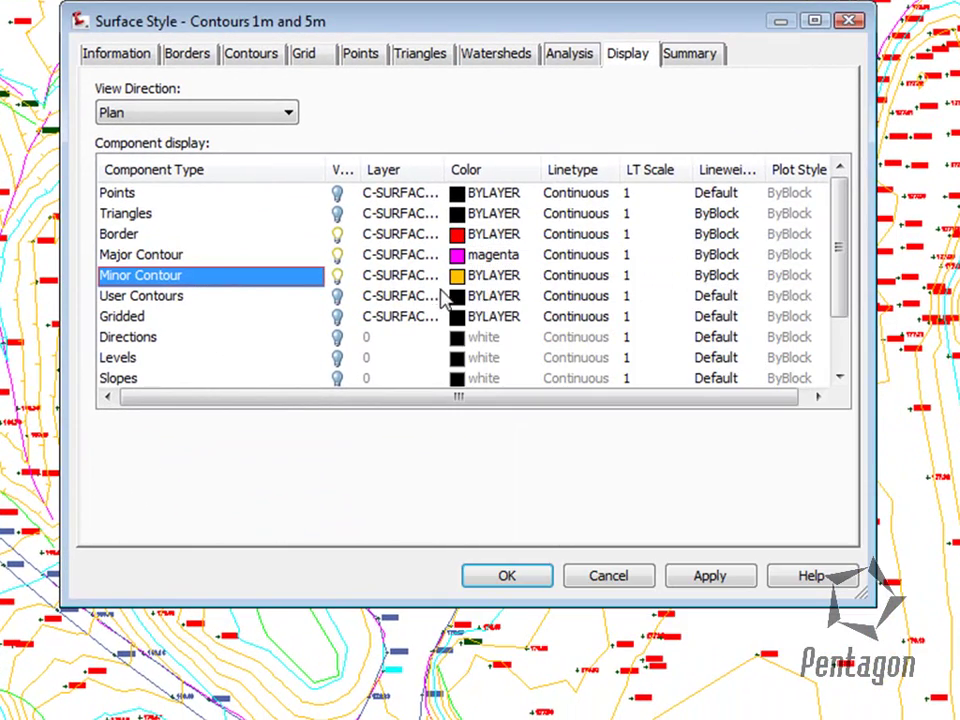
{"action": "left_click", "coordinate": [460, 276]}
{"action": "left_click", "coordinate": [621, 502]}
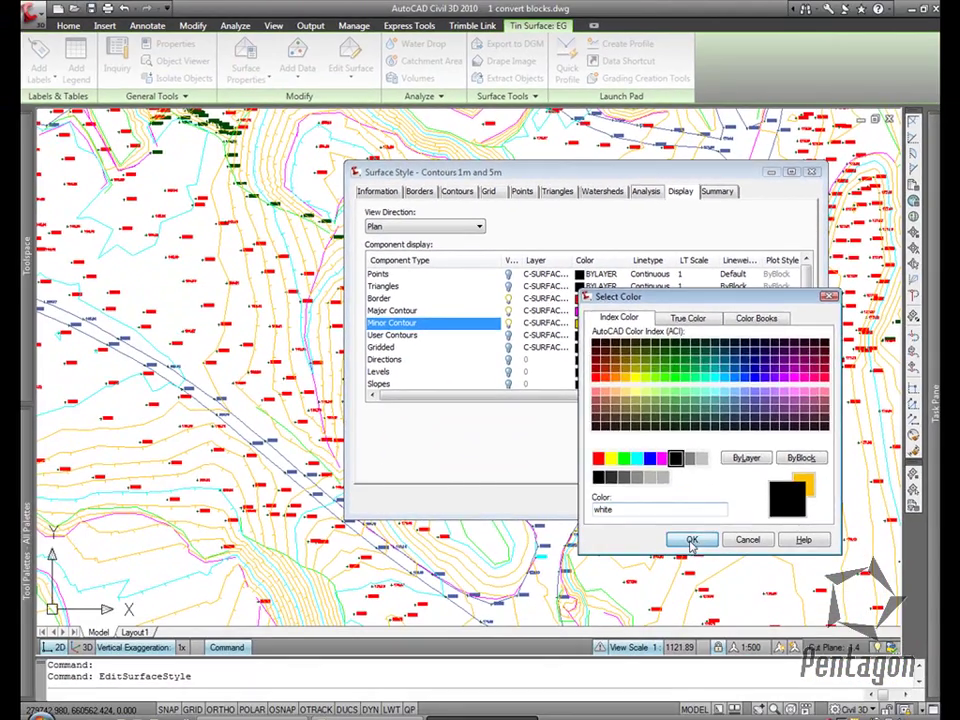
{"action": "left_click", "coordinate": [648, 638]}
{"action": "left_click", "coordinate": [609, 501]}
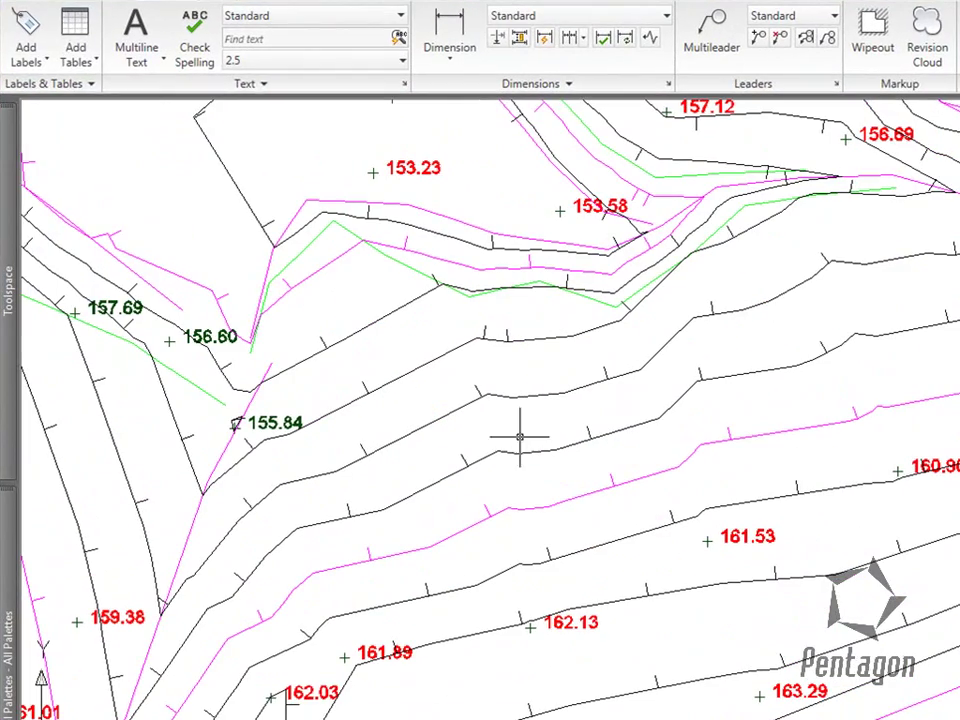
Step: Add multiple contour labels to the EG surface along a line crossing the contours near the 155.84 spot level
{"action": "left_click", "coordinate": [44, 64]}
{"action": "mouse_move", "coordinate": [60, 85]}
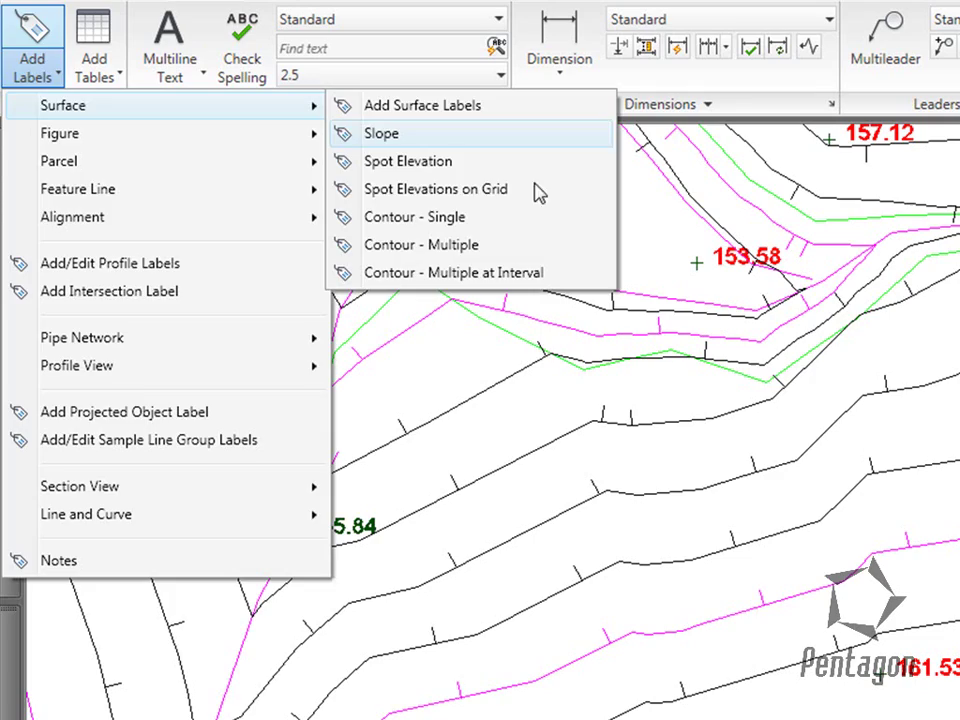
{"action": "left_click", "coordinate": [397, 202]}
{"action": "scroll", "coordinate": [650, 530], "scroll_direction": "down", "scroll_amount": 5}
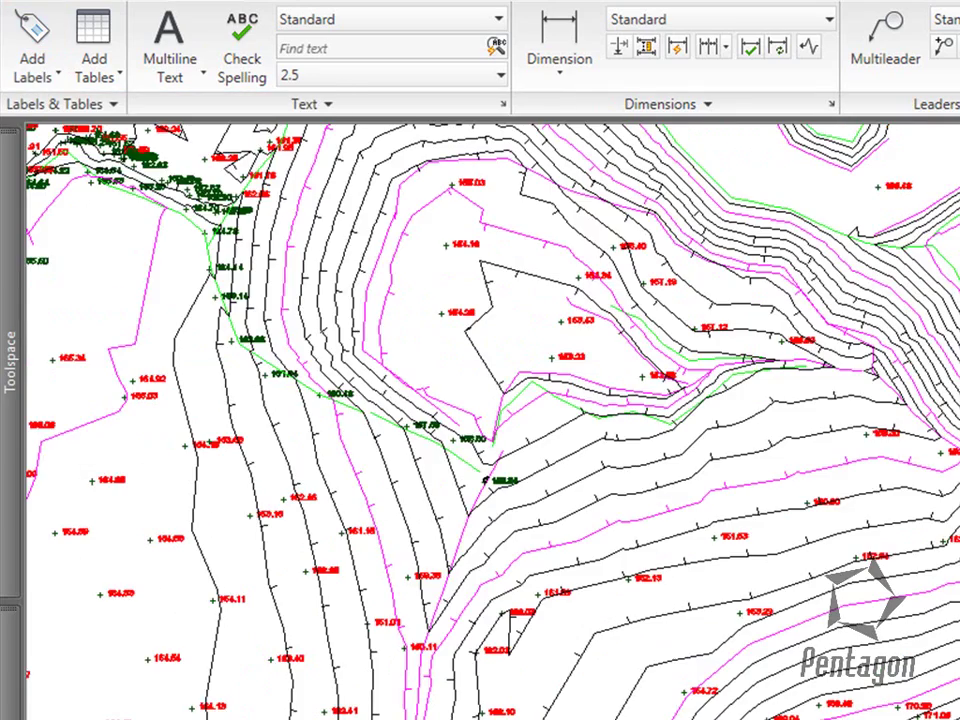
{"action": "scroll", "coordinate": [650, 641], "scroll_direction": "up", "scroll_amount": 3}
{"action": "left_click", "coordinate": [652, 642]}
{"action": "left_click", "coordinate": [306, 184]}
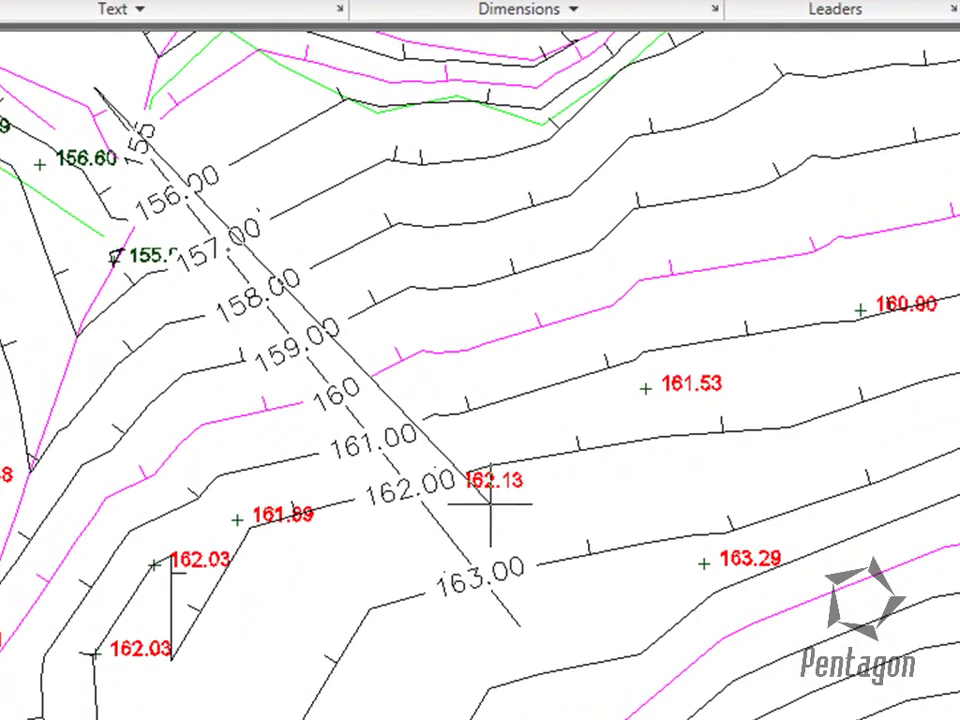
Step: Move the contour label line away from the 155.84 spot level so that it crosses the contours near the 163.29 spot level
{"action": "left_click", "coordinate": [356, 423]}
{"action": "left_click", "coordinate": [306, 356]}
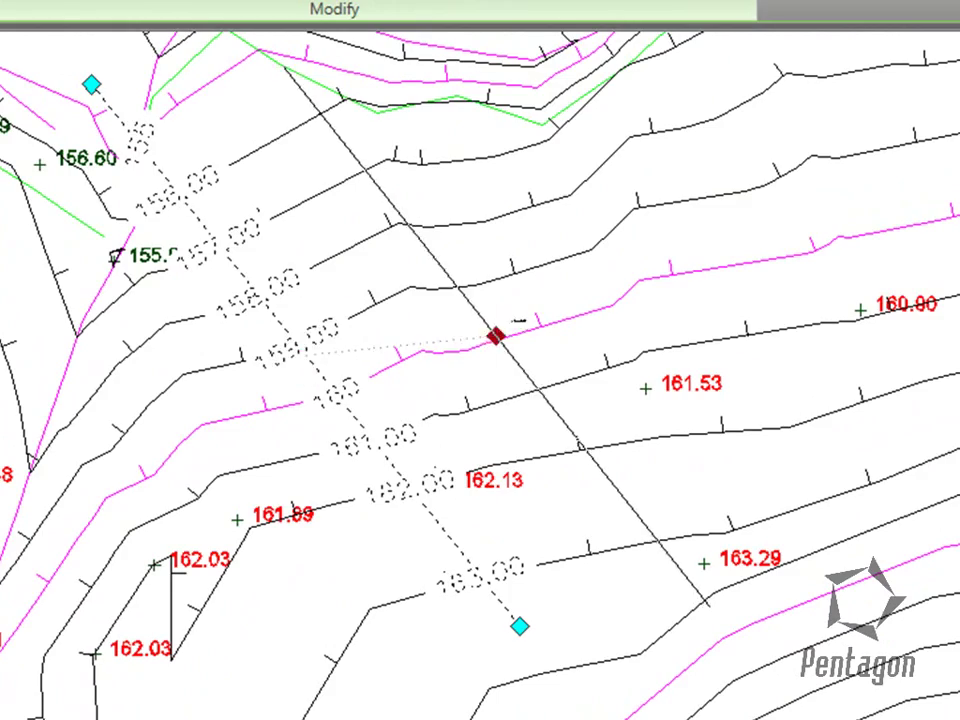
{"action": "left_click", "coordinate": [495, 336]}
{"action": "key", "text": "Escape"}
Step: Set the drawing's annotation scale to 1:200 to reduce the size of the contour labels
{"action": "left_click", "coordinate": [881, 653]}
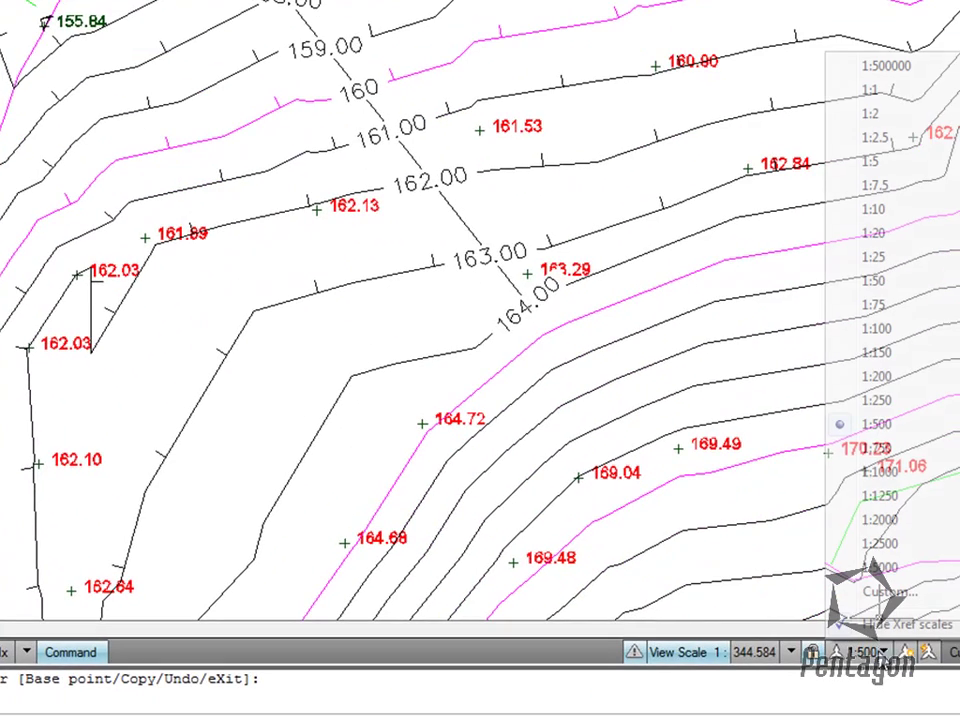
{"action": "left_click", "coordinate": [864, 376]}
{"action": "scroll", "coordinate": [350, 25], "scroll_direction": "up", "scroll_amount": 2}
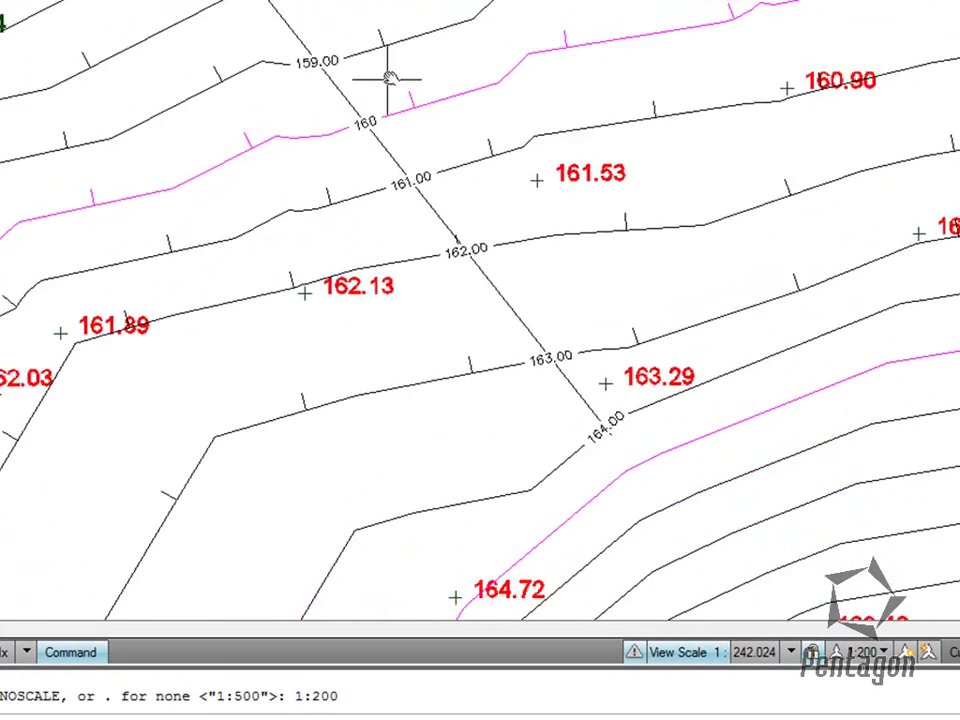
Step: Add three one-point slope labels to the EG surface between the 159 and 160 contours, above the 161.53 and 160.90 spot levels
{"action": "left_click", "coordinate": [66, 77]}
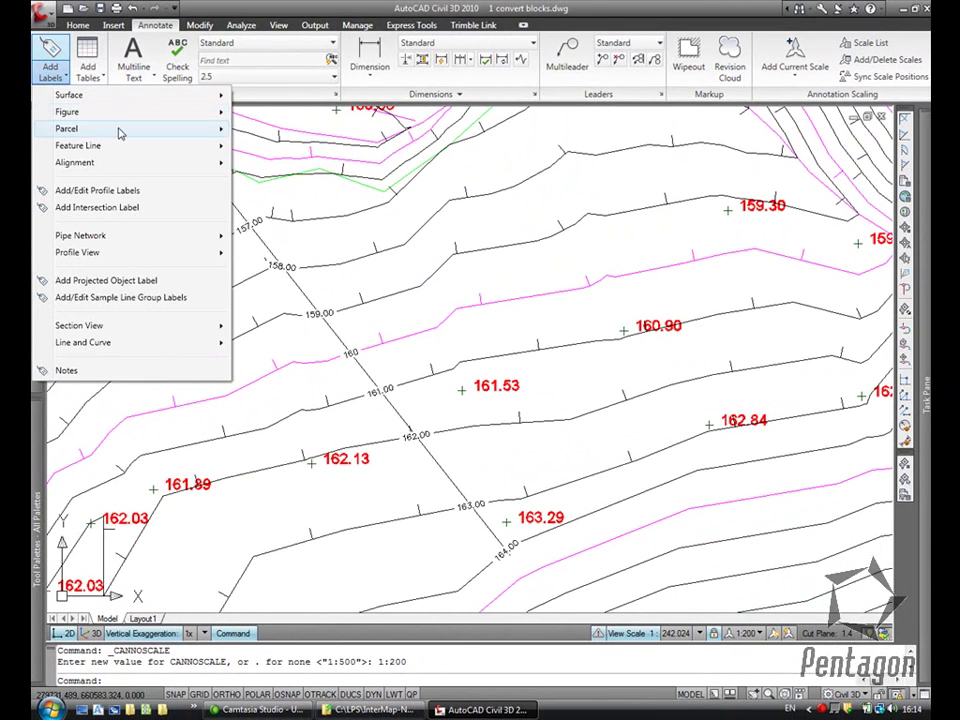
{"action": "mouse_move", "coordinate": [223, 97]}
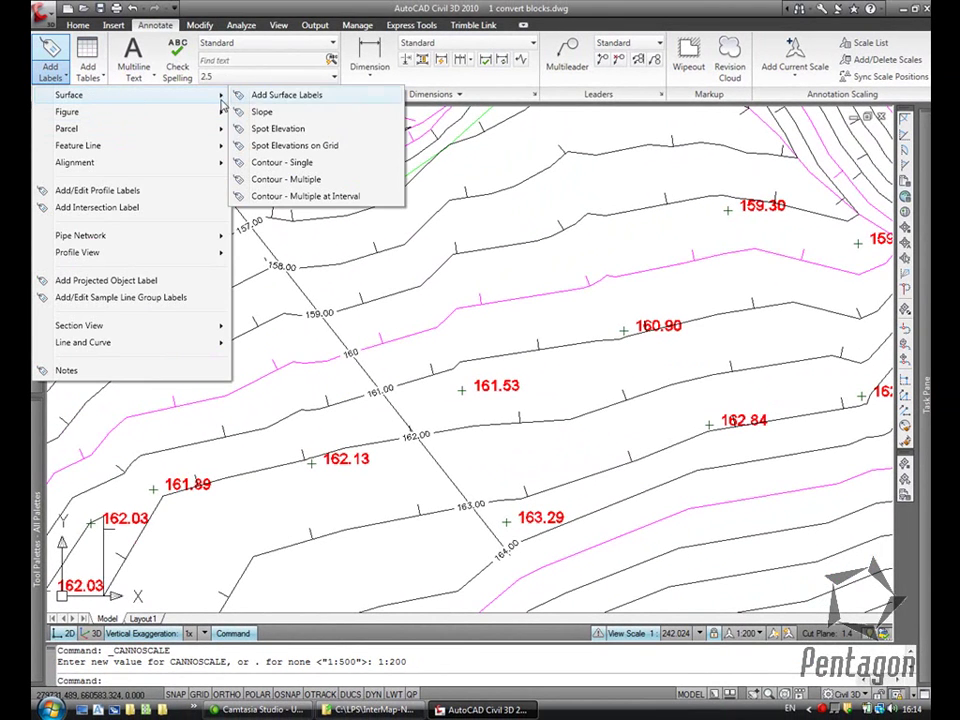
{"action": "left_click", "coordinate": [272, 113]}
{"action": "right_click", "coordinate": [450, 258]}
{"action": "left_click", "coordinate": [492, 302]}
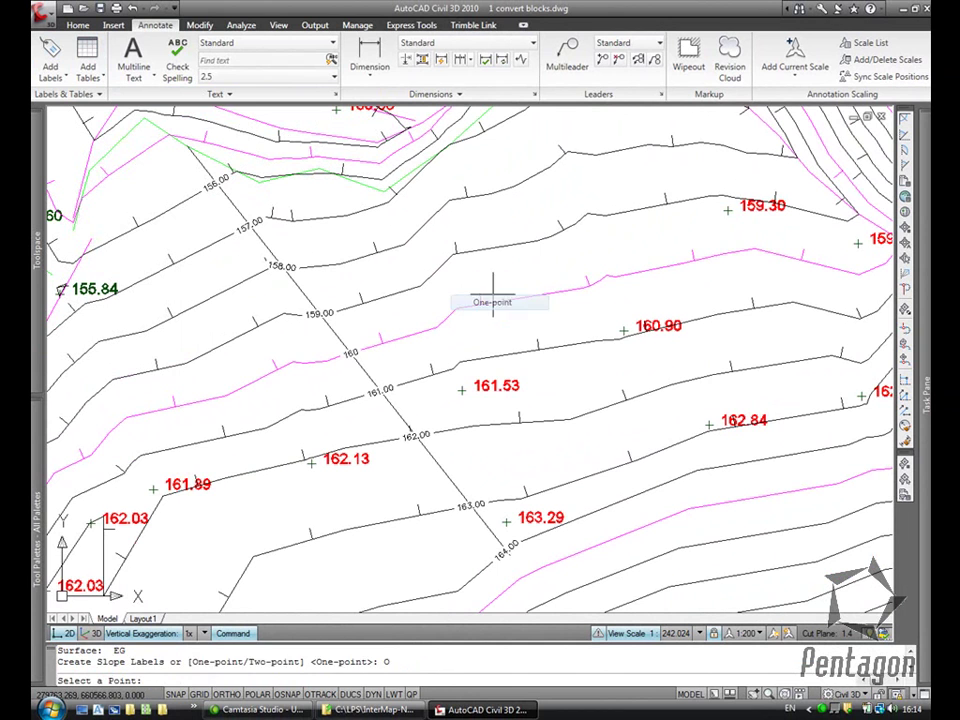
{"action": "left_click", "coordinate": [480, 275]}
{"action": "left_click", "coordinate": [537, 270]}
{"action": "key", "text": "Escape"}
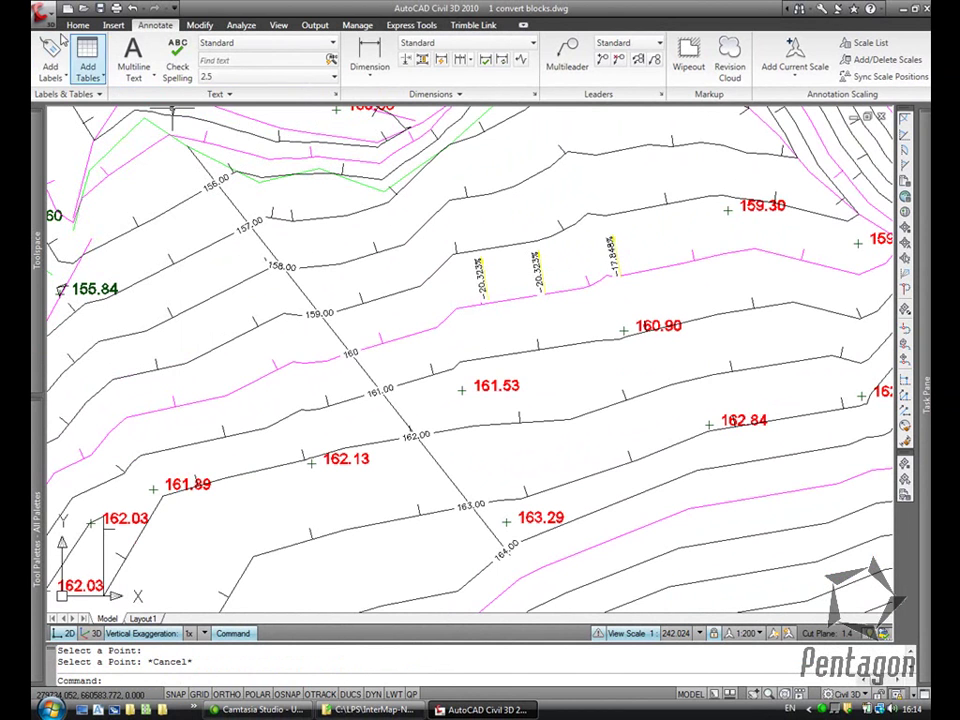
Step: Add three spot elevation labels to the EG surface between the 158 and 159 contours, above the slope labels
{"action": "left_click", "coordinate": [50, 60]}
{"action": "mouse_move", "coordinate": [130, 104]}
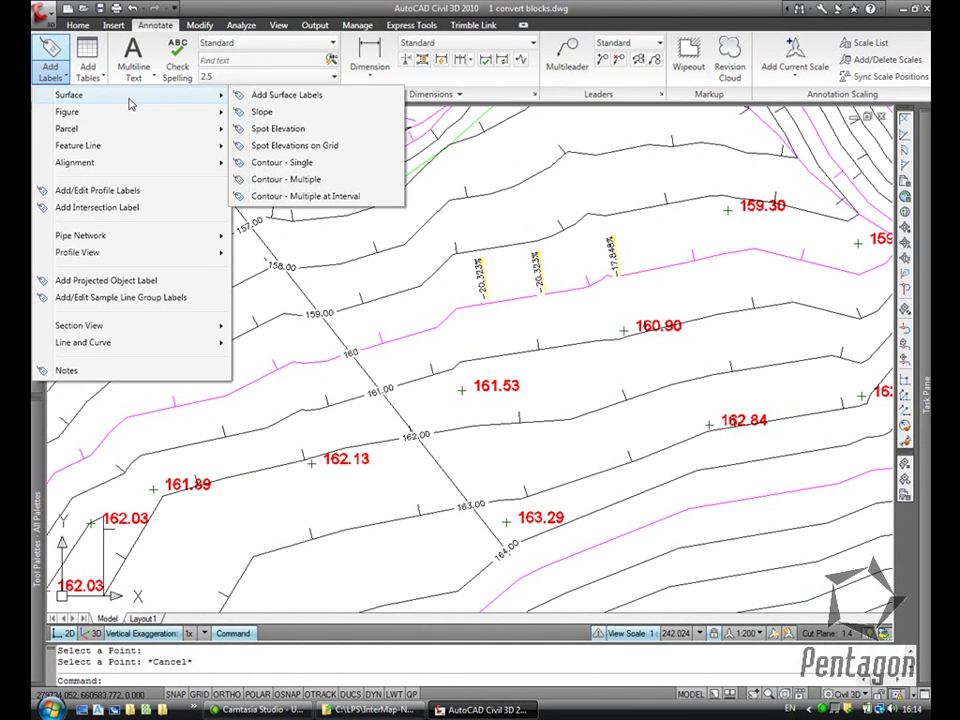
{"action": "left_click", "coordinate": [290, 128]}
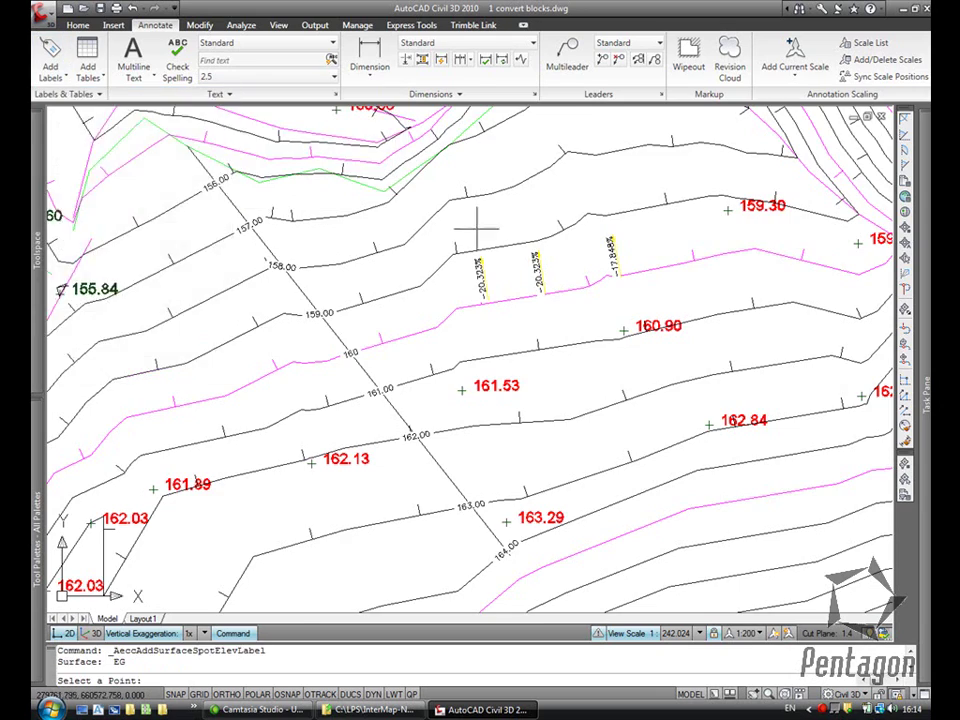
{"action": "scroll", "coordinate": [480, 218], "scroll_direction": "up", "scroll_amount": 3}
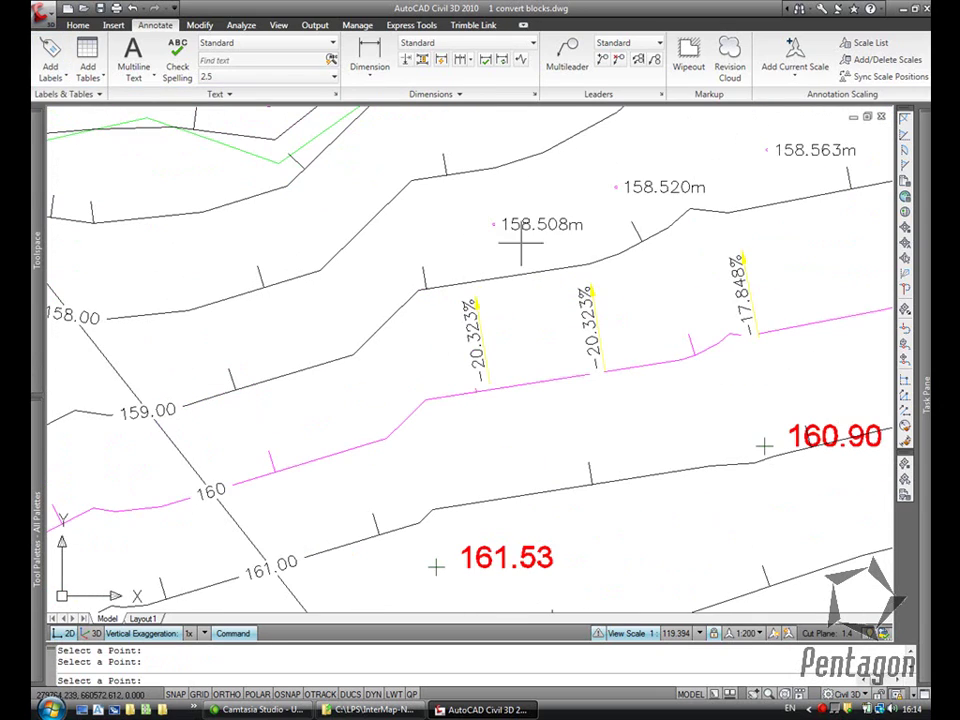
{"action": "scroll", "coordinate": [331, 316], "scroll_direction": "down", "scroll_amount": 6}
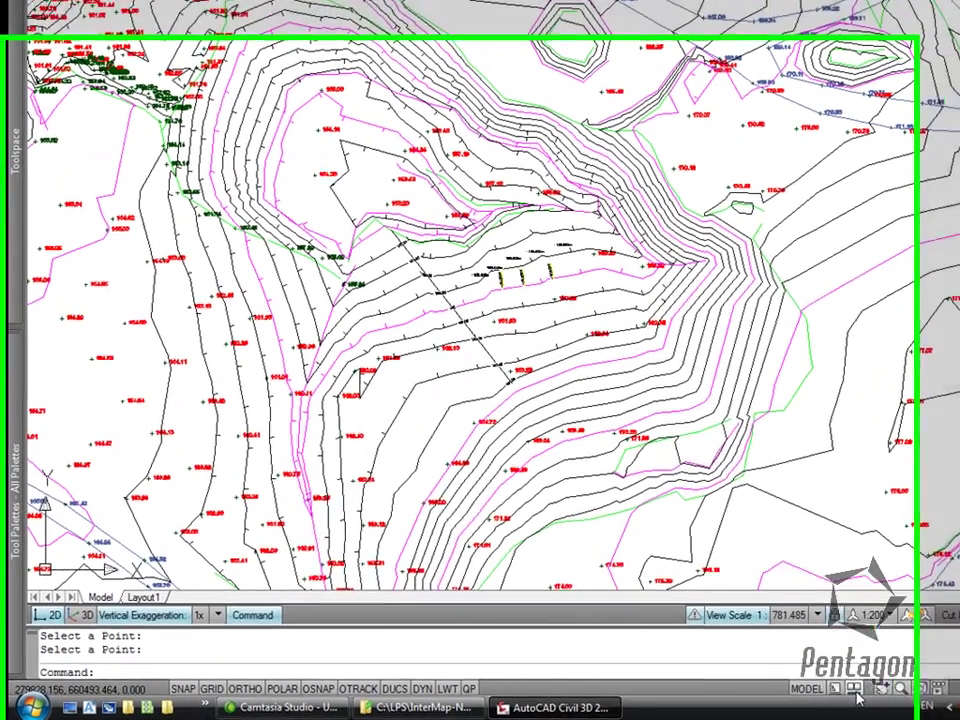
Step: Switch to the points as levels drawing and create a triangulation surface named EG with the Contours (Background) style
{"action": "left_click", "coordinate": [729, 693]}
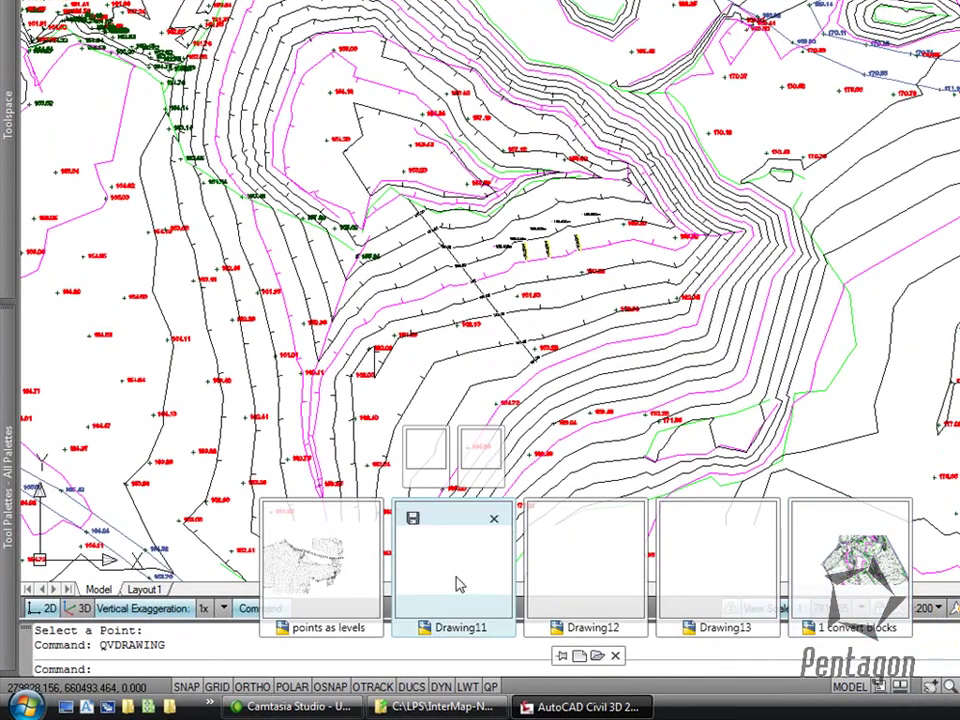
{"action": "left_click", "coordinate": [349, 579]}
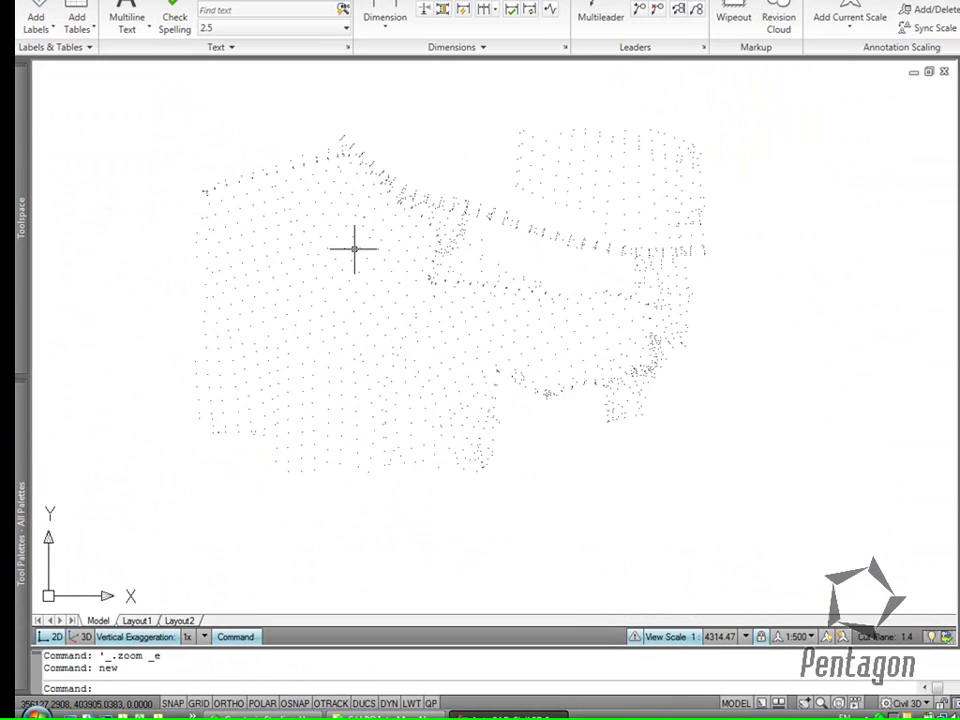
{"action": "mouse_move", "coordinate": [20, 172]}
{"action": "left_click", "coordinate": [116, 212]}
{"action": "right_click", "coordinate": [131, 214]}
{"action": "left_click", "coordinate": [160, 223]}
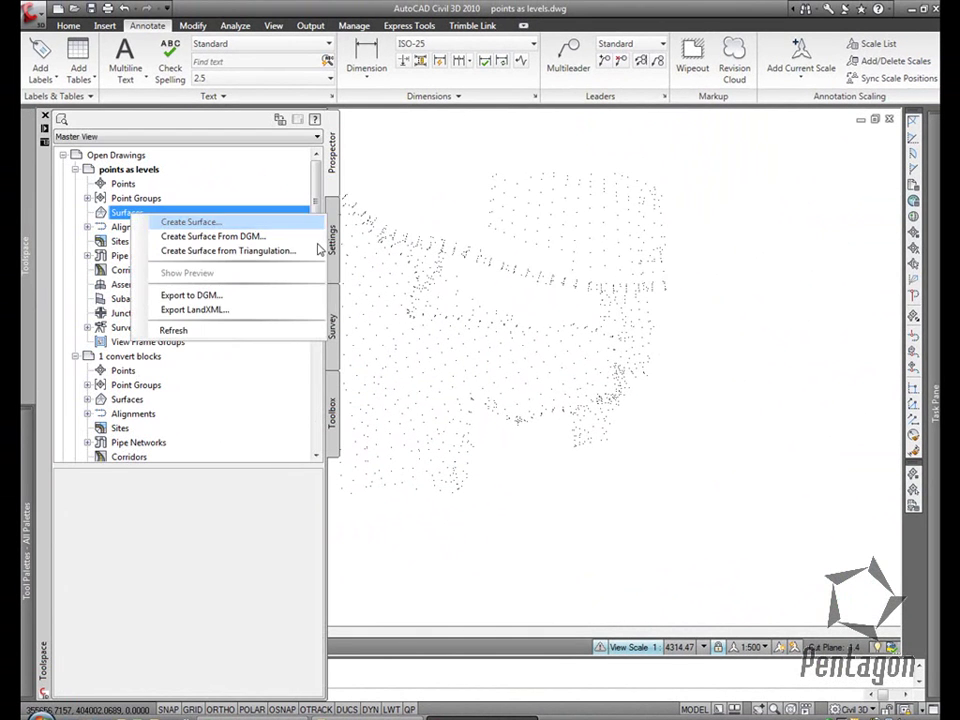
{"action": "left_click", "coordinate": [320, 249]}
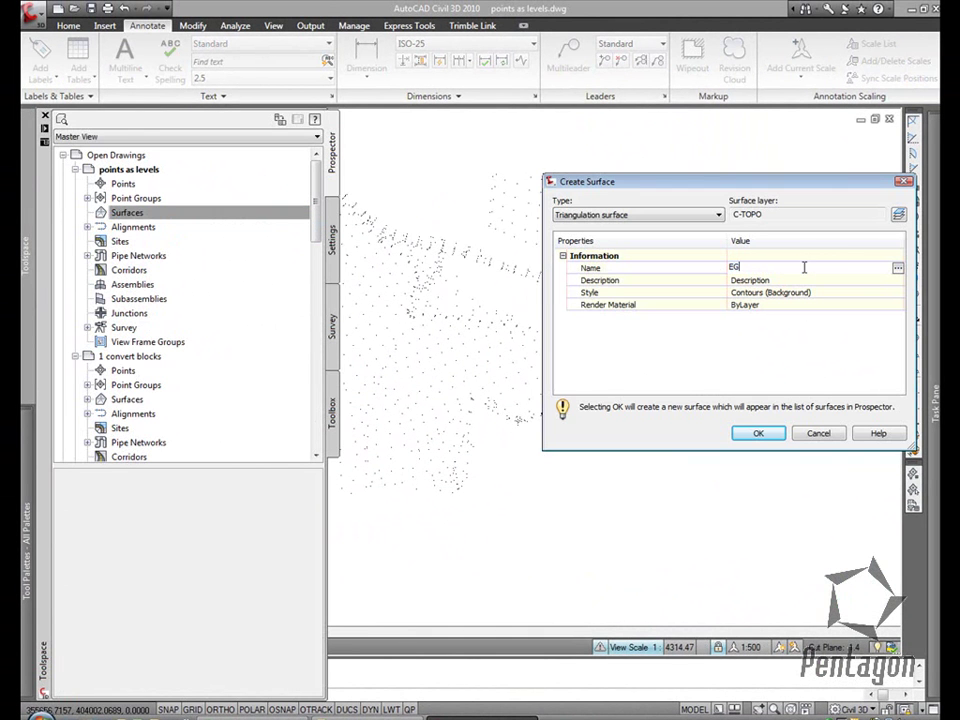
{"action": "left_click", "coordinate": [760, 433]}
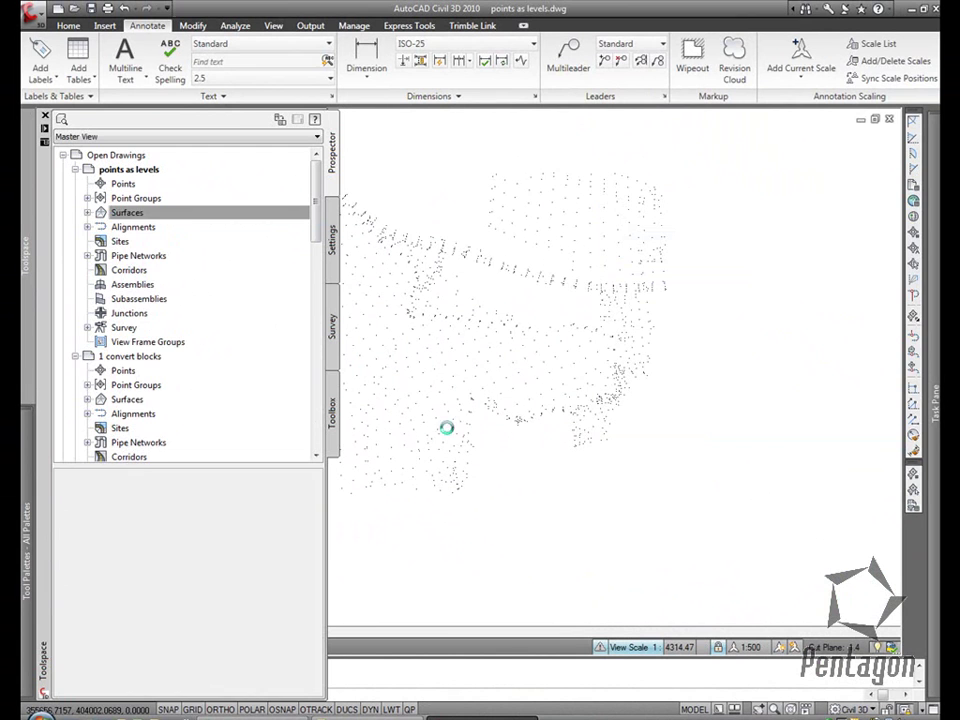
Step: Add all the point objects in the drawing to the EG surface definition as drawing objects of type Points
{"action": "left_click", "coordinate": [87, 212]}
{"action": "left_click", "coordinate": [99, 228]}
{"action": "left_click", "coordinate": [112, 270]}
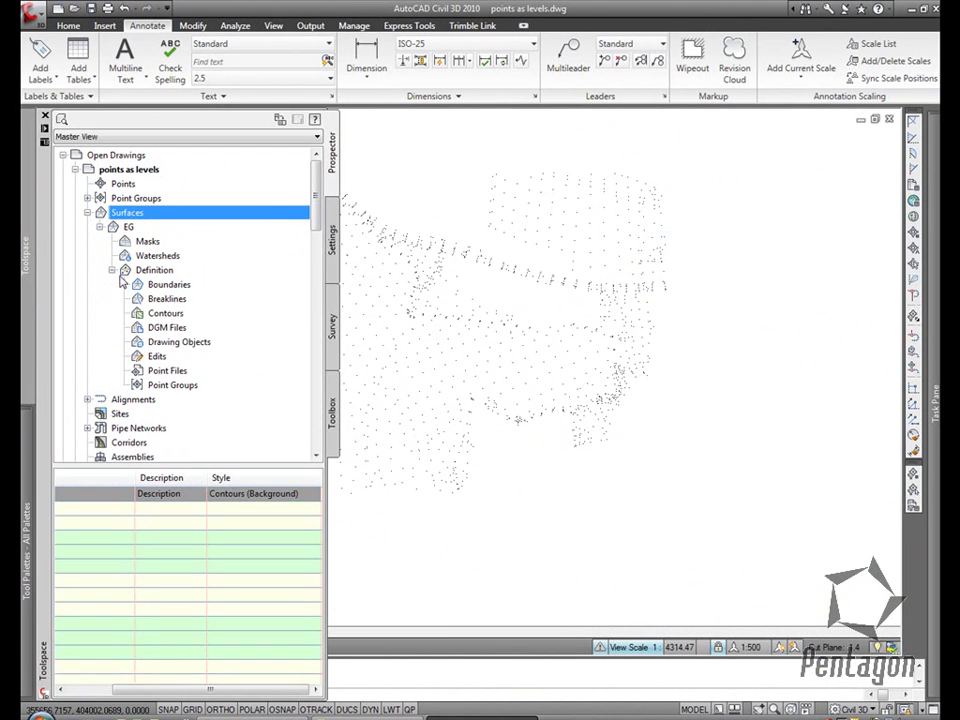
{"action": "right_click", "coordinate": [173, 345]}
{"action": "left_click", "coordinate": [205, 348]}
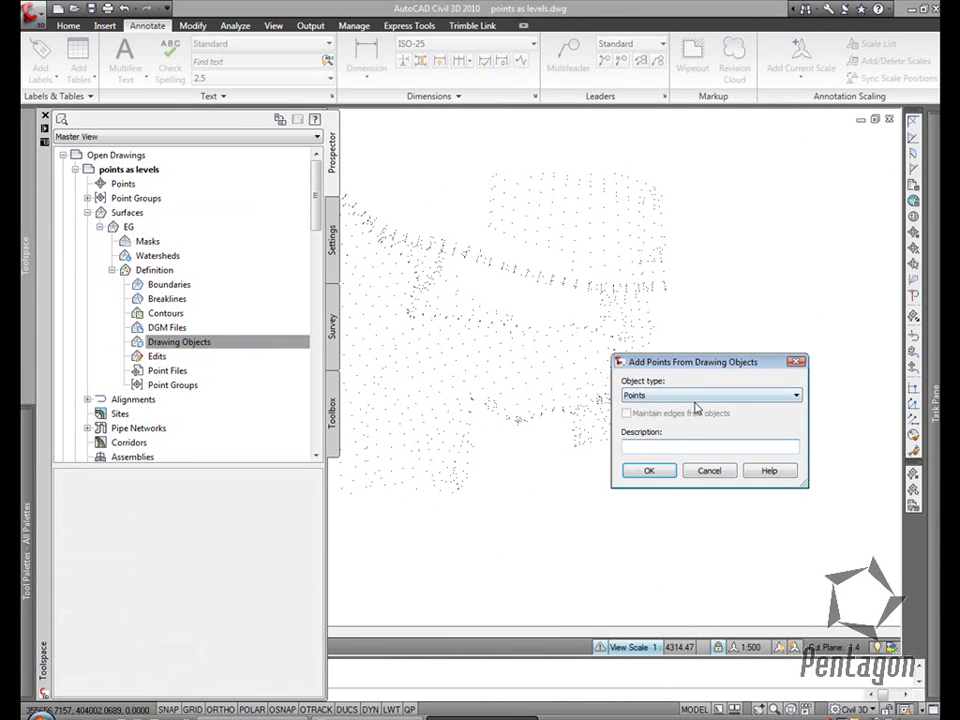
{"action": "left_click", "coordinate": [659, 476]}
{"action": "left_click", "coordinate": [737, 508]}
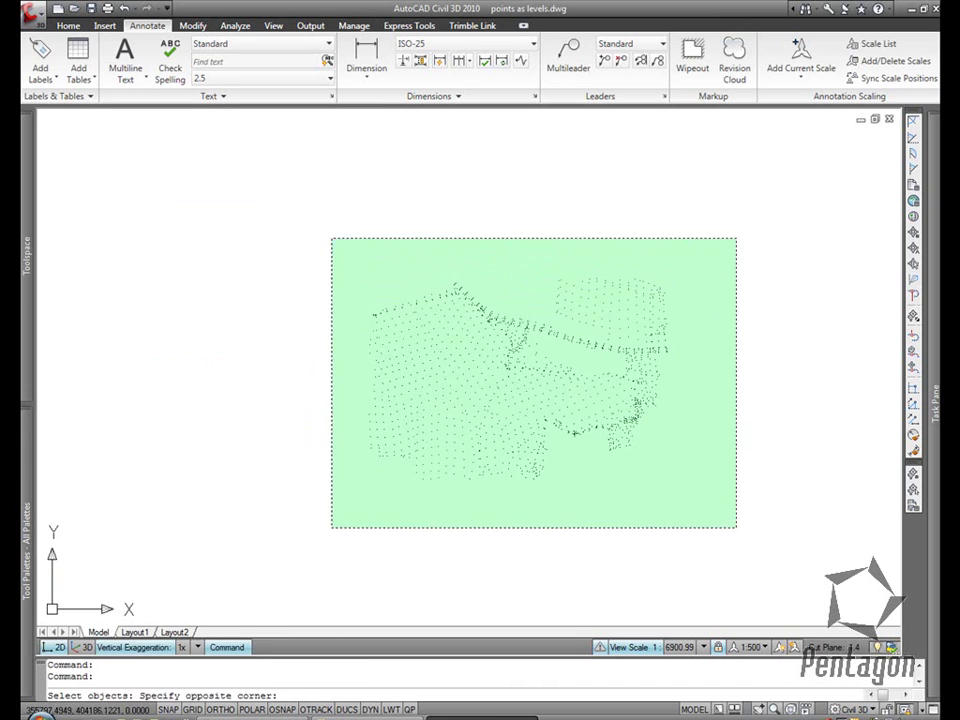
{"action": "left_click", "coordinate": [331, 235]}
{"action": "key", "text": "Return"}
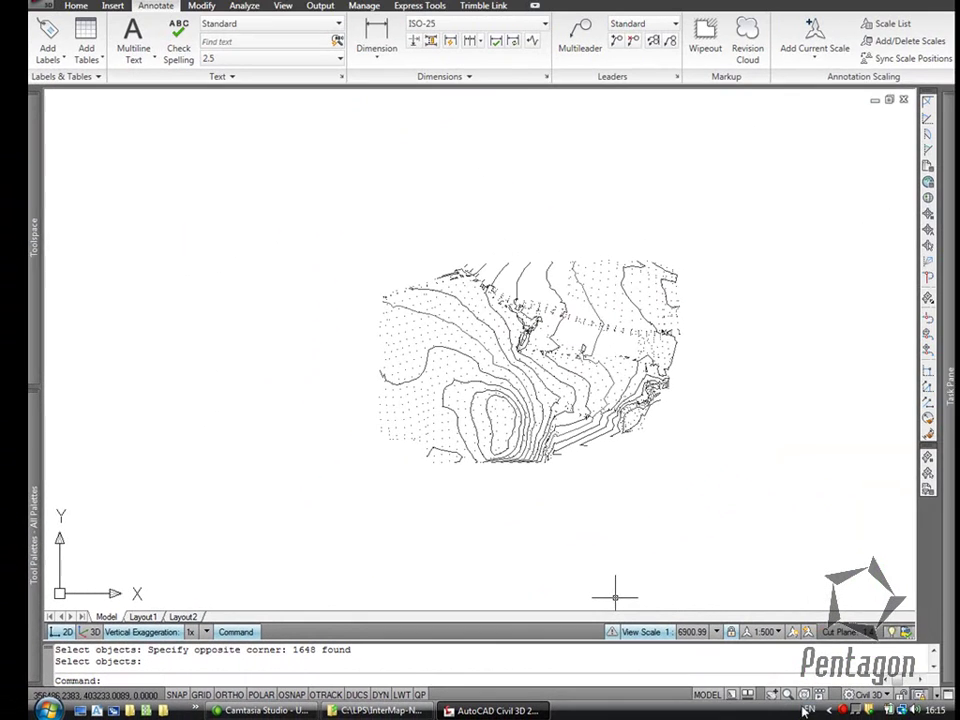
Step: Switch to Drawing11 and create a triangulation surface named EG with the Triangulation style and Grey colour render material
{"action": "left_click", "coordinate": [731, 694]}
{"action": "left_click", "coordinate": [390, 598]}
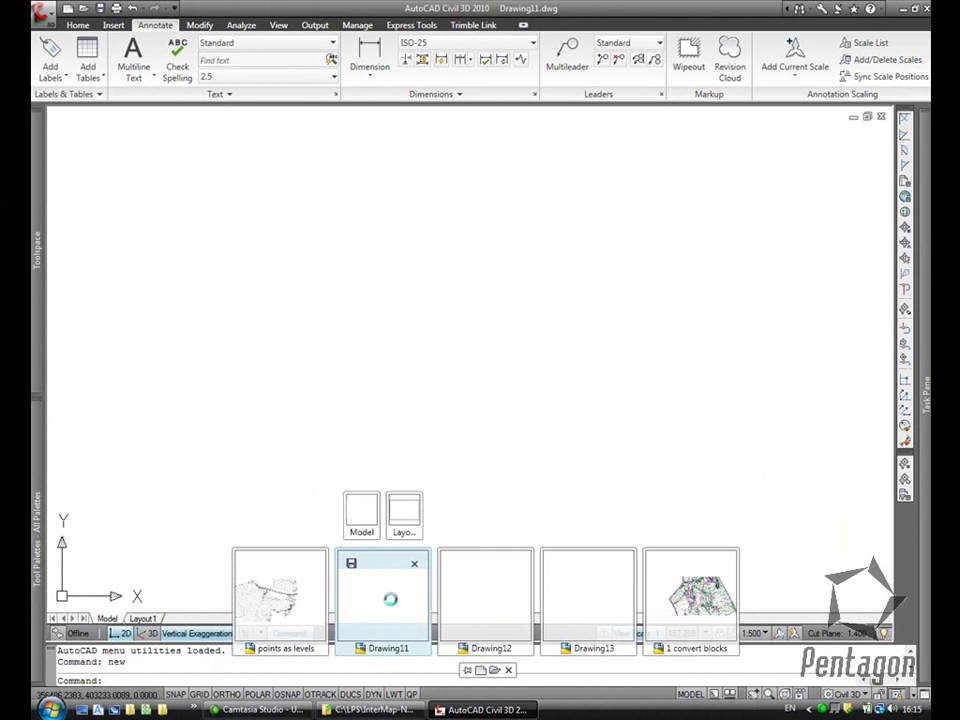
{"action": "left_click", "coordinate": [449, 336]}
{"action": "mouse_move", "coordinate": [42, 246]}
{"action": "left_click", "coordinate": [135, 208]}
{"action": "right_click", "coordinate": [138, 208]}
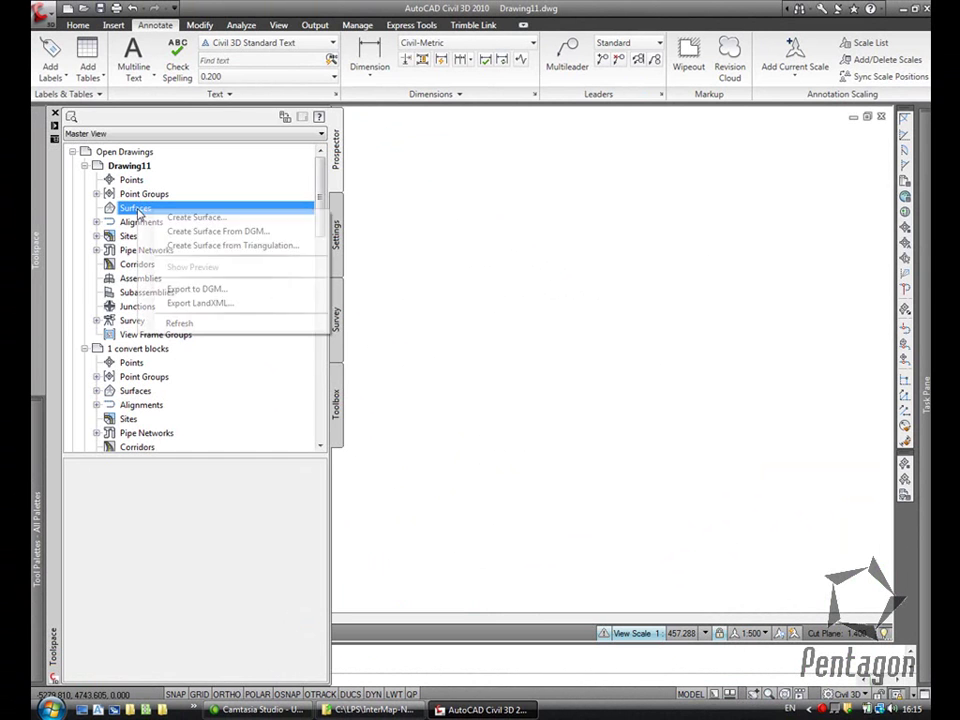
{"action": "left_click", "coordinate": [165, 213]}
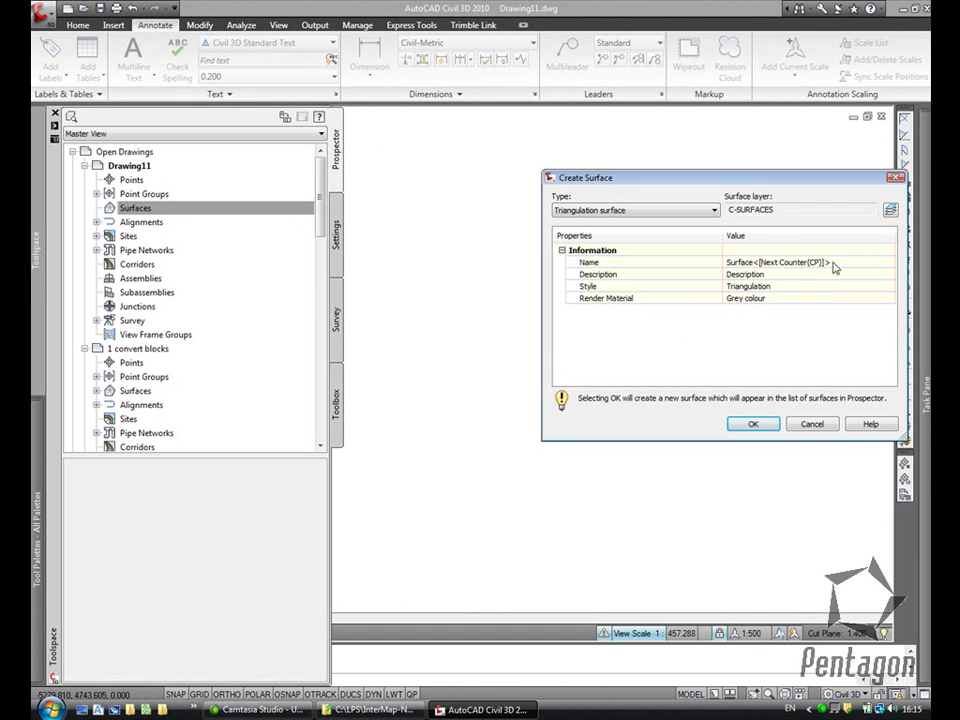
{"action": "left_click", "coordinate": [778, 428]}
Step: Add the point file points.txt in PENZD (comma delimited) format to the EG surface definition and show the whole surface
{"action": "left_click", "coordinate": [108, 222]}
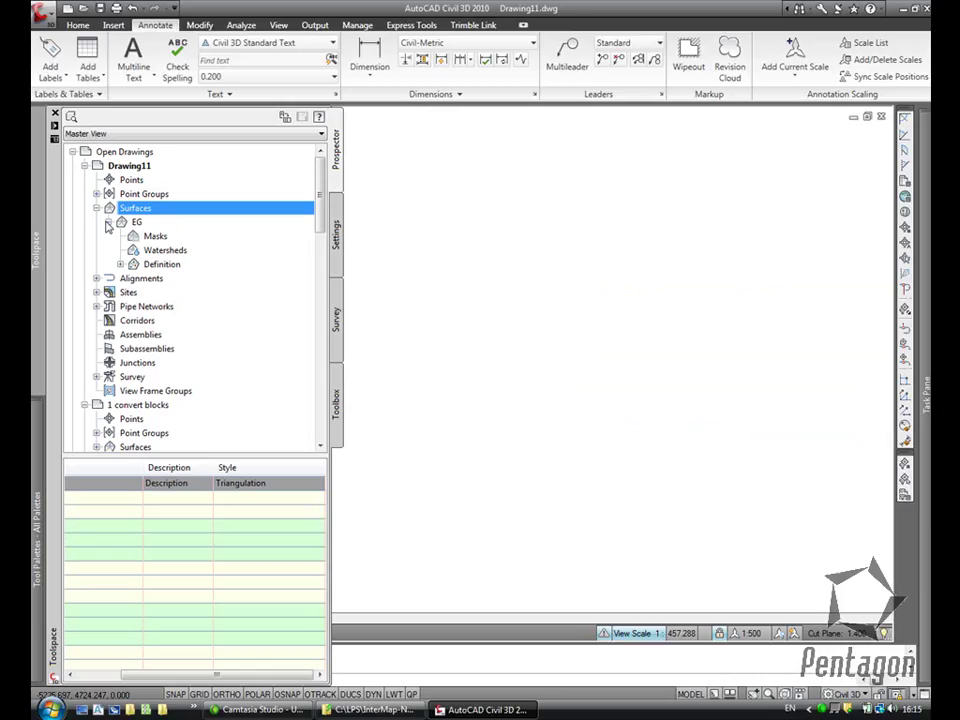
{"action": "left_click", "coordinate": [120, 264]}
{"action": "right_click", "coordinate": [178, 362]}
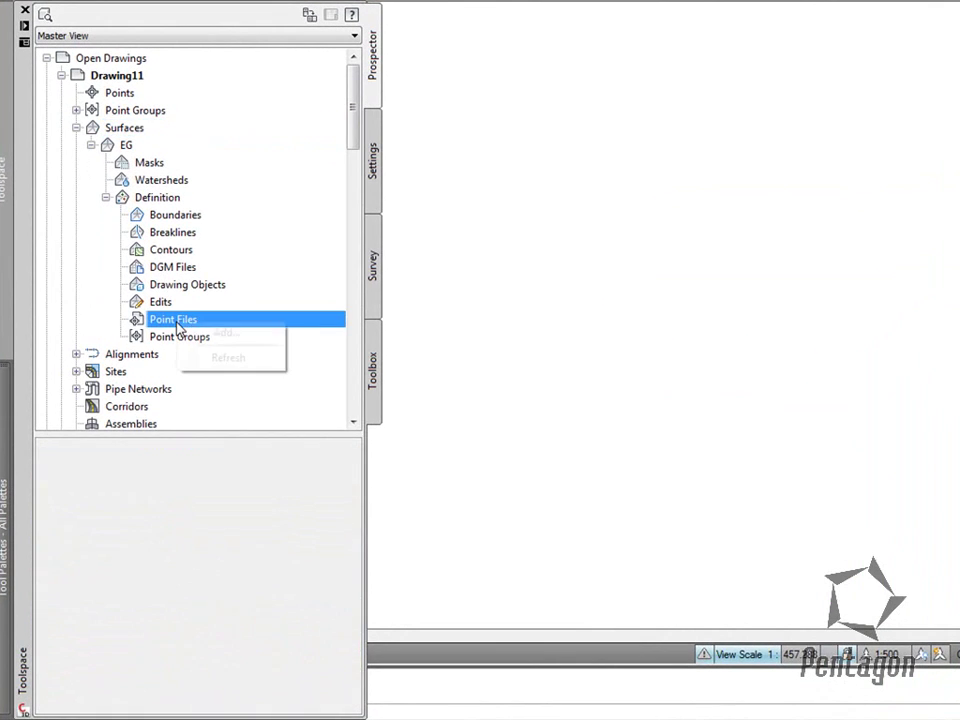
{"action": "left_click", "coordinate": [212, 334]}
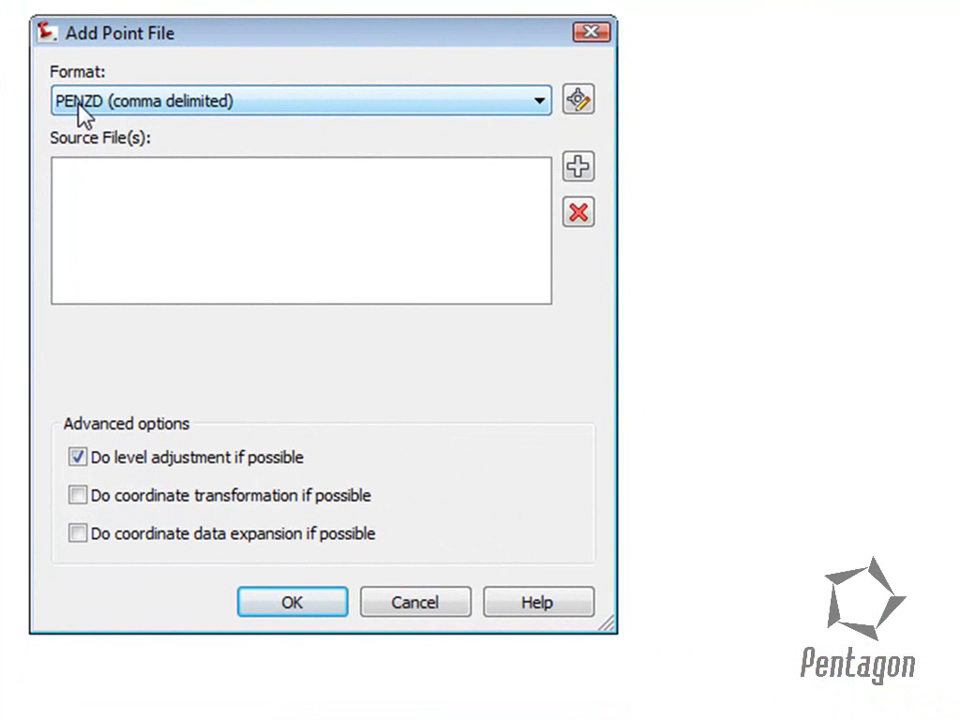
{"action": "left_click", "coordinate": [576, 168]}
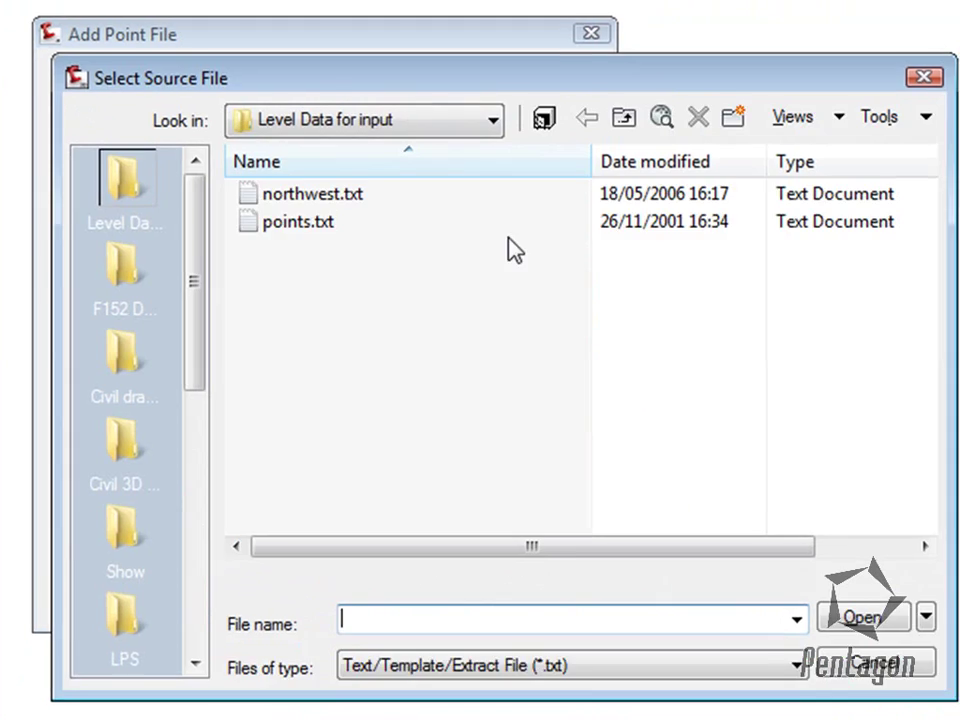
{"action": "double_click", "coordinate": [282, 224]}
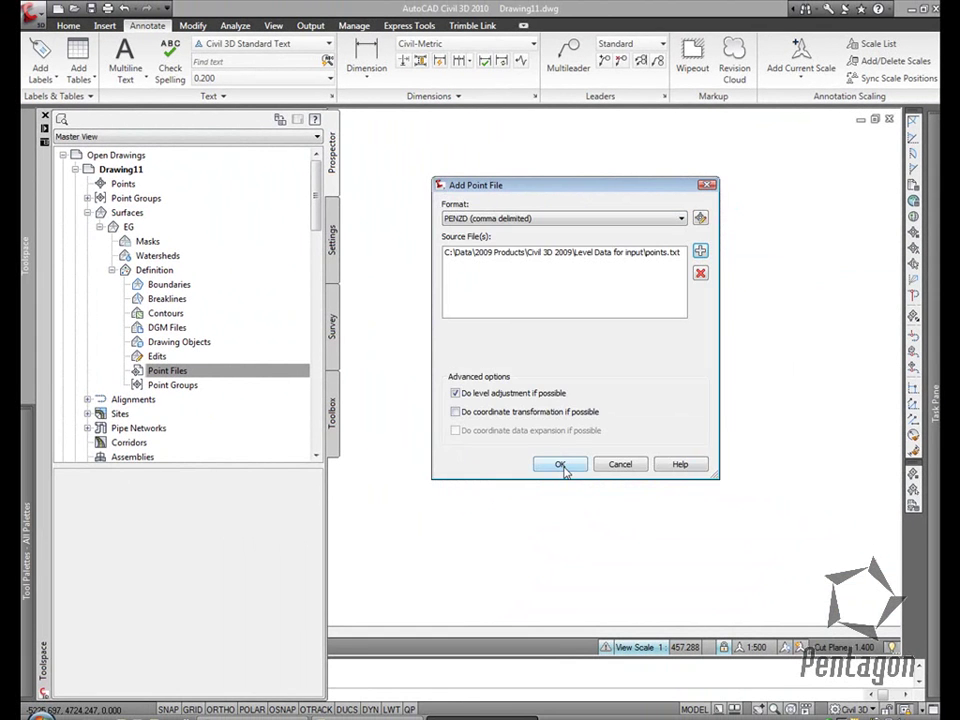
{"action": "left_click", "coordinate": [560, 465]}
{"action": "middle_click", "coordinate": [518, 405]}
{"action": "middle_click", "coordinate": [518, 405]}
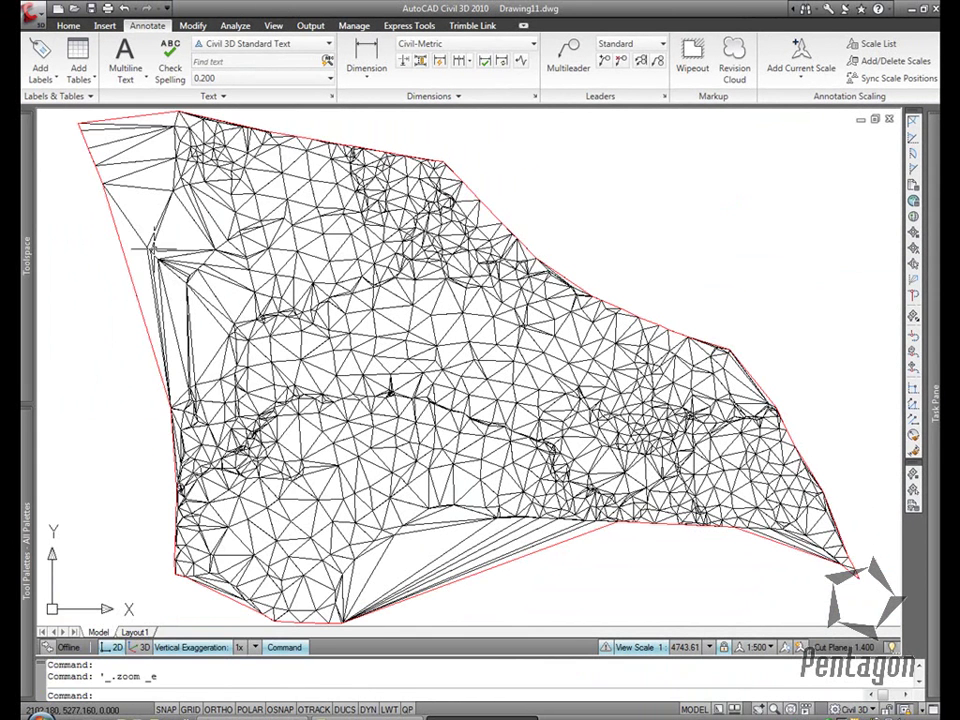
Step: Delete the long triangulation lines that span the open gap along the EG surface's southern edge
{"action": "mouse_move", "coordinate": [23, 230]}
{"action": "left_click", "coordinate": [125, 186]}
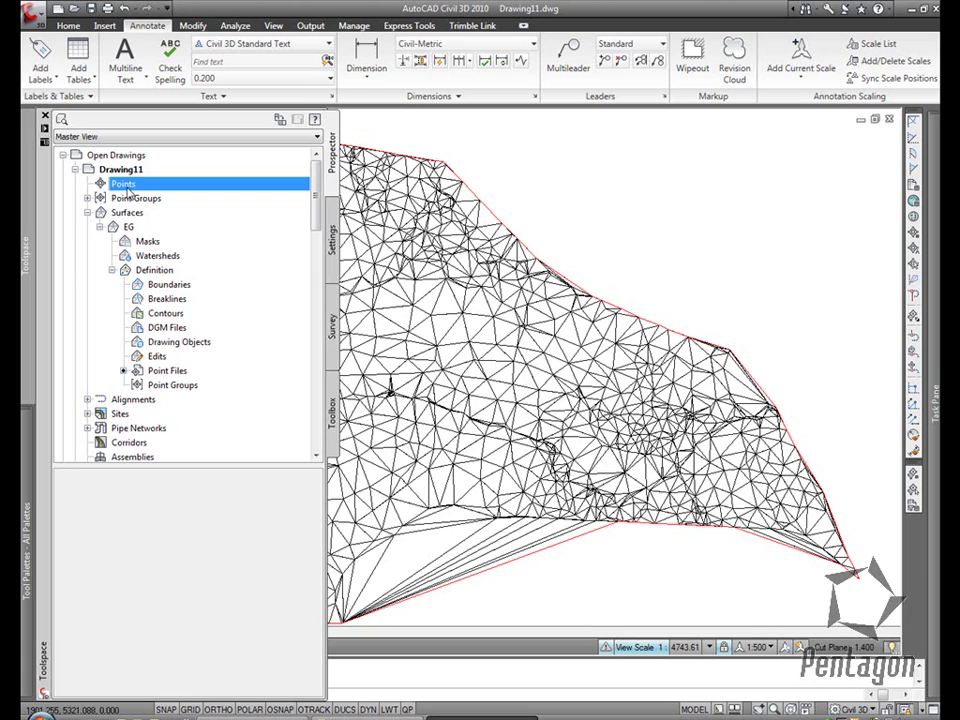
{"action": "middle_click_drag", "start_coordinate": [357, 454], "coordinate": [399, 446]}
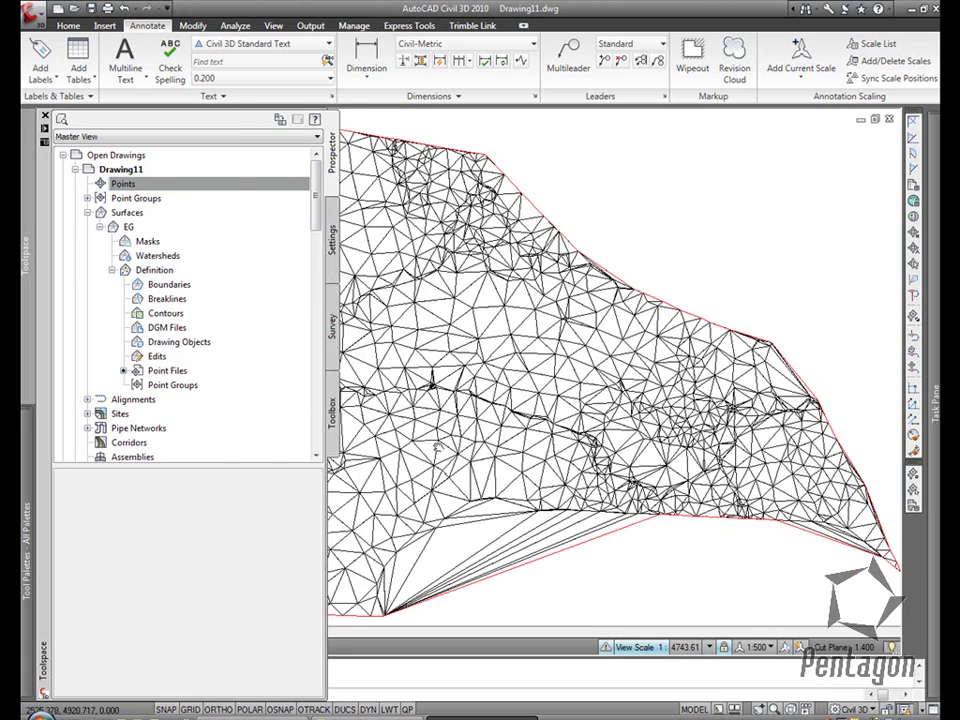
{"action": "scroll", "coordinate": [467, 600], "scroll_direction": "up", "scroll_amount": 3}
{"action": "middle_click_drag", "start_coordinate": [474, 580], "coordinate": [422, 528]}
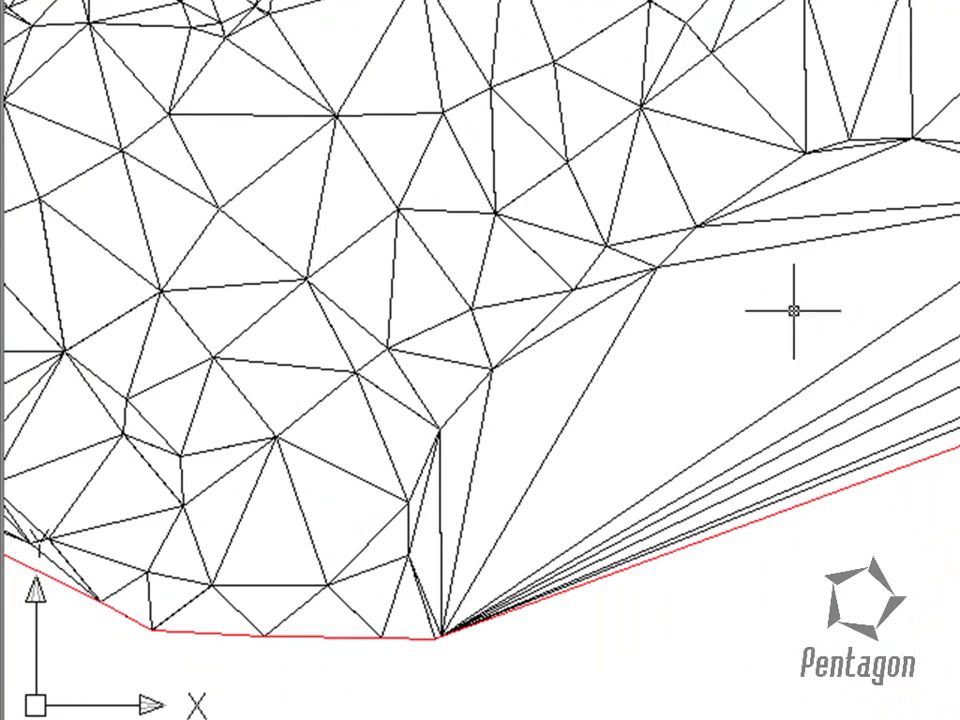
{"action": "mouse_move", "coordinate": [13, 250]}
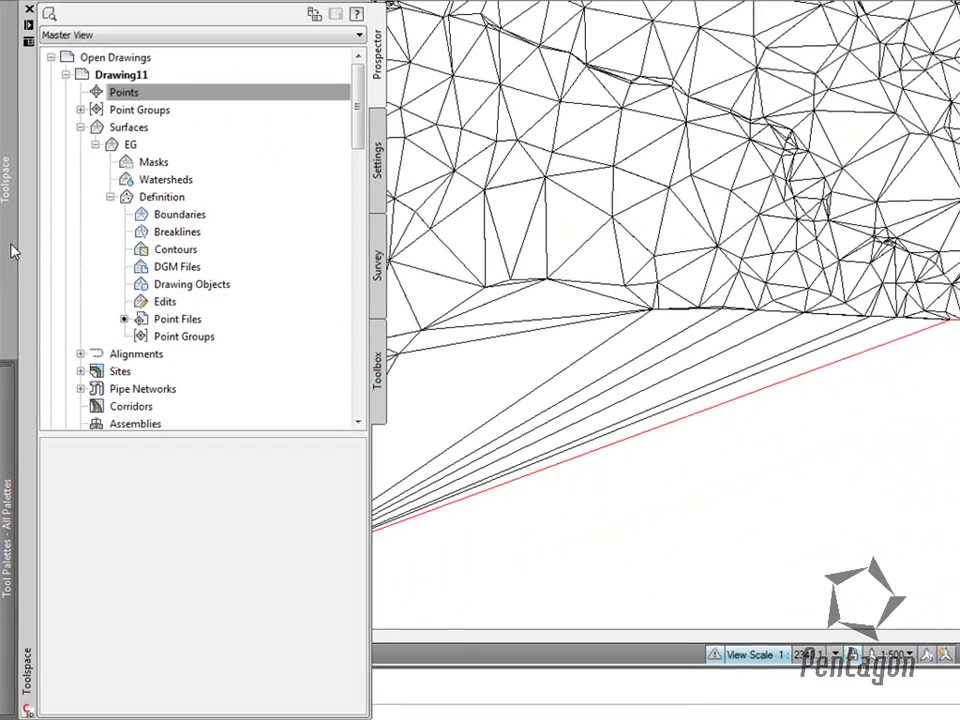
{"action": "right_click", "coordinate": [166, 303]}
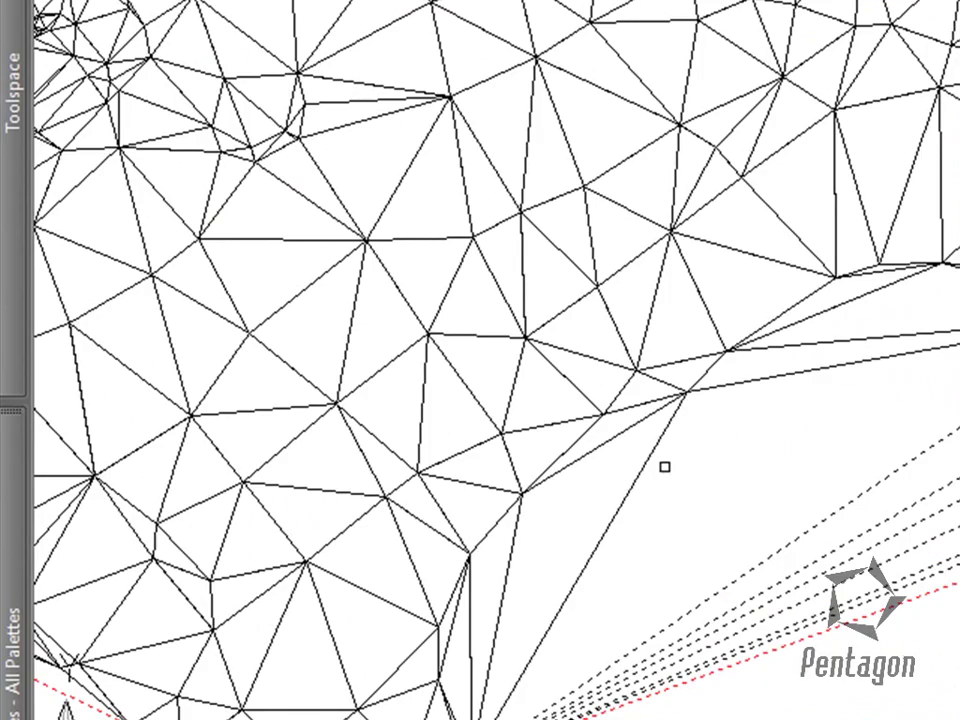
{"action": "left_click", "coordinate": [787, 375]}
{"action": "key", "text": "Return"}
{"action": "scroll", "coordinate": [543, 420], "scroll_direction": "up", "scroll_amount": 3}
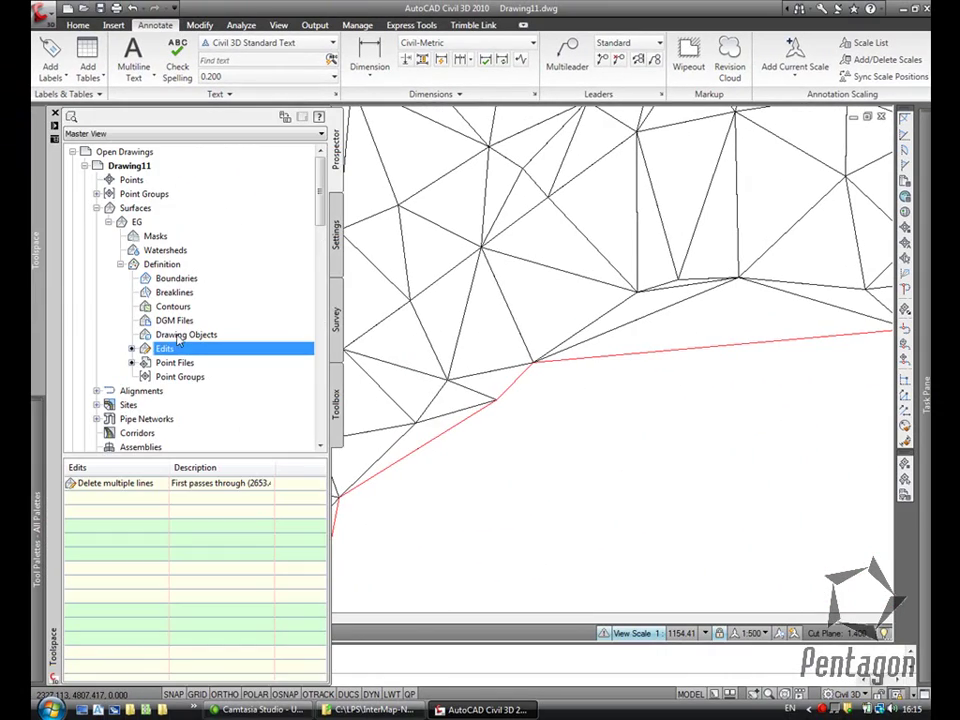
Step: Swap two triangle edges near the inner corner of the EG surface's southern edge and place five spot elevation labels on the surrounding triangles
{"action": "right_click", "coordinate": [179, 347]}
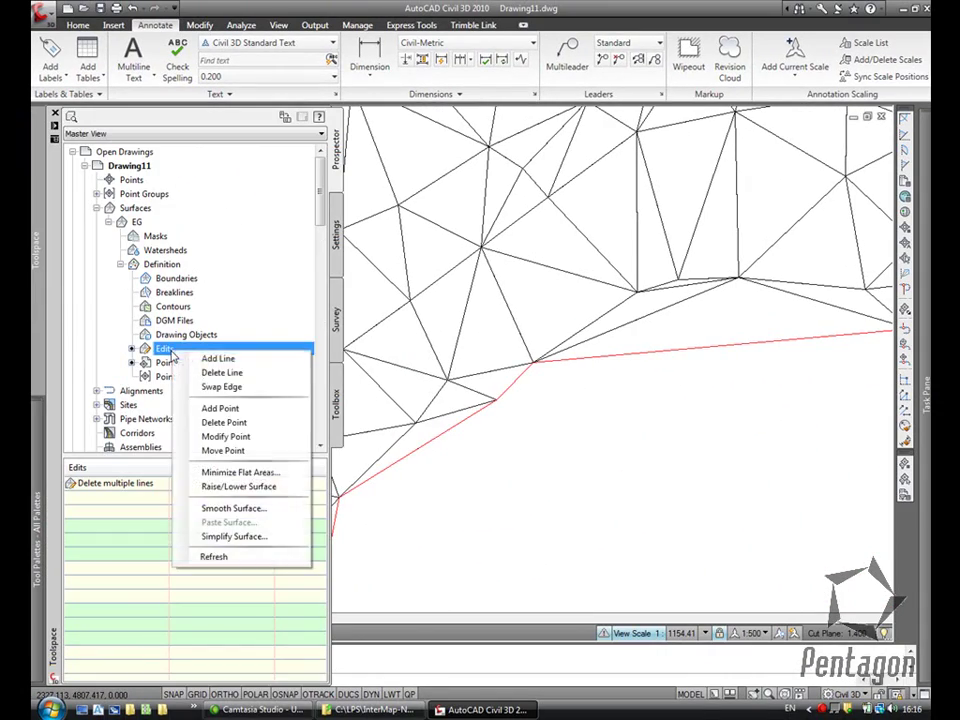
{"action": "left_click", "coordinate": [222, 386]}
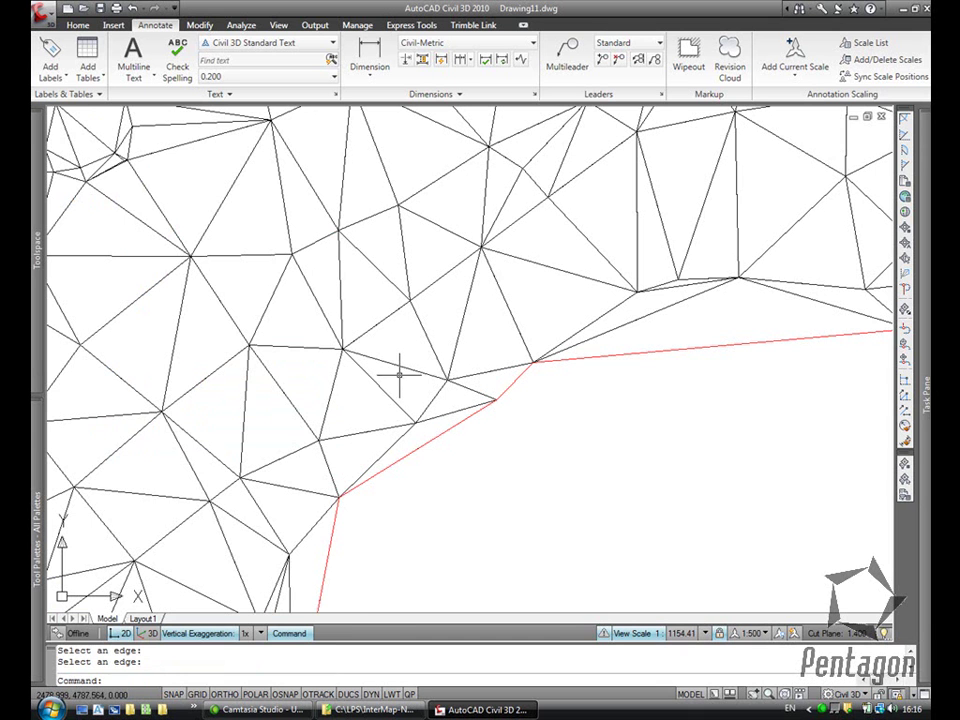
{"action": "scroll", "coordinate": [399, 375], "scroll_direction": "up", "scroll_amount": 3}
{"action": "left_click", "coordinate": [52, 72]}
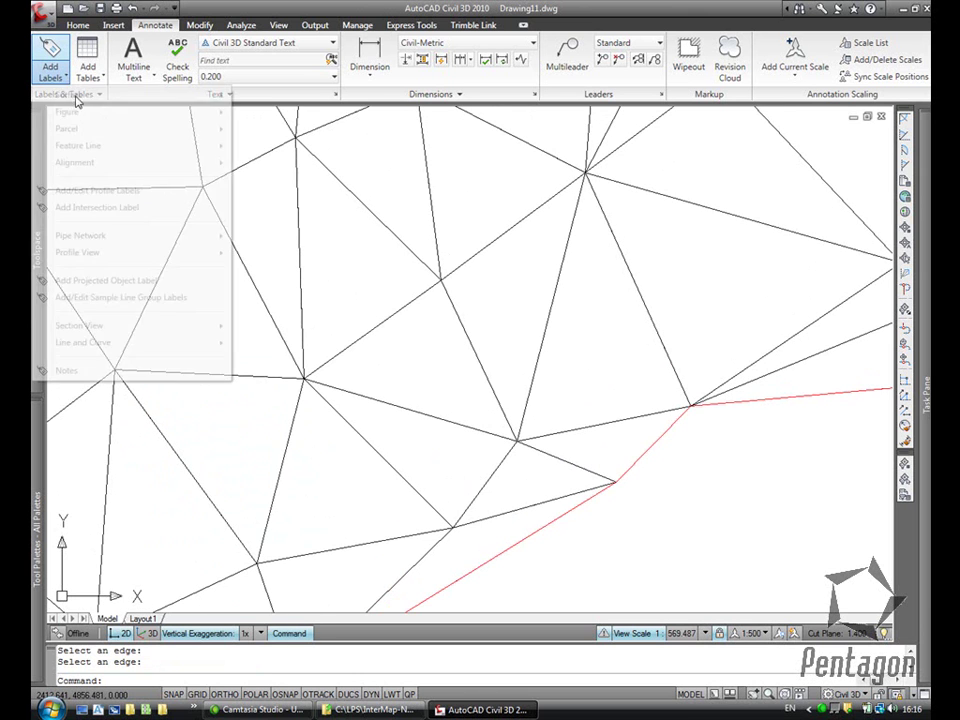
{"action": "mouse_move", "coordinate": [95, 95]}
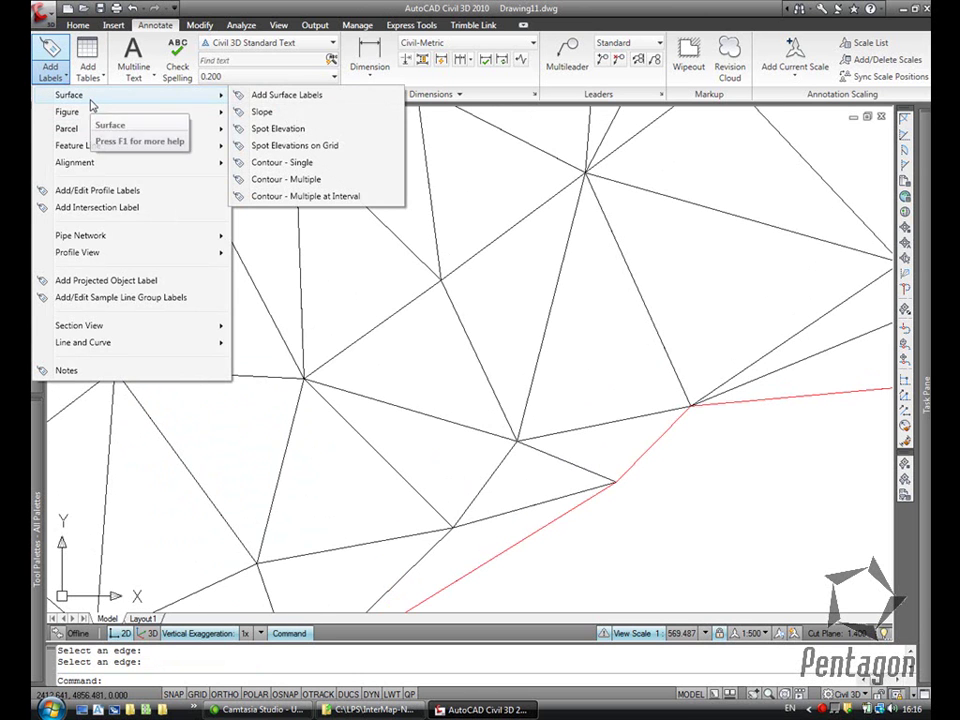
{"action": "left_click", "coordinate": [298, 129]}
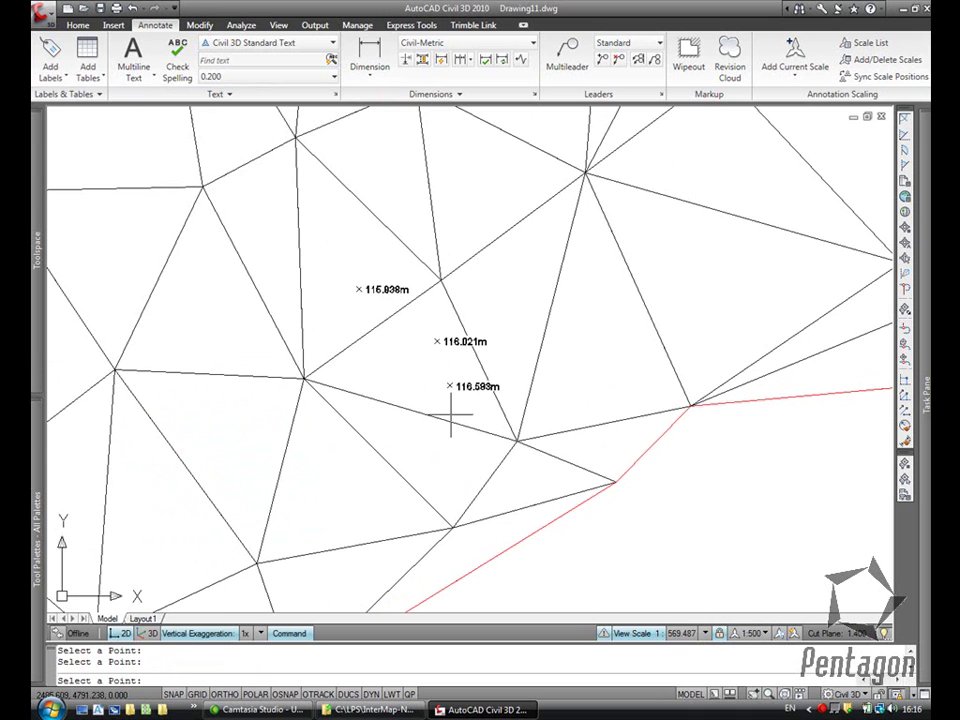
Step: Add a point with level 117 to the EG surface edits, inside the triangle between the spot elevation labels
{"action": "mouse_move", "coordinate": [36, 315]}
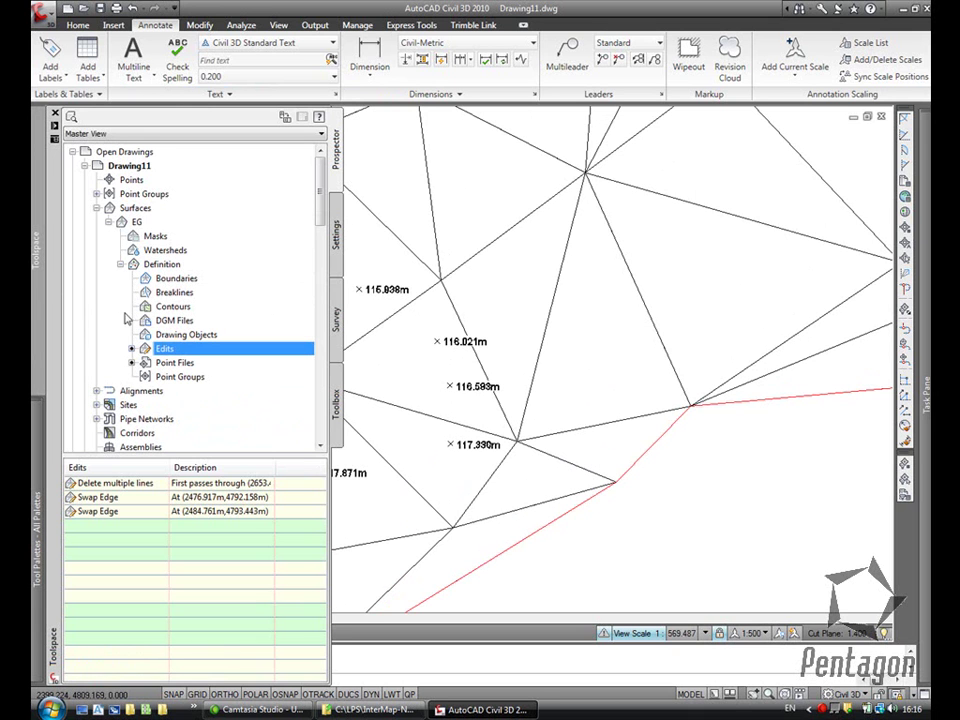
{"action": "right_click", "coordinate": [165, 352]}
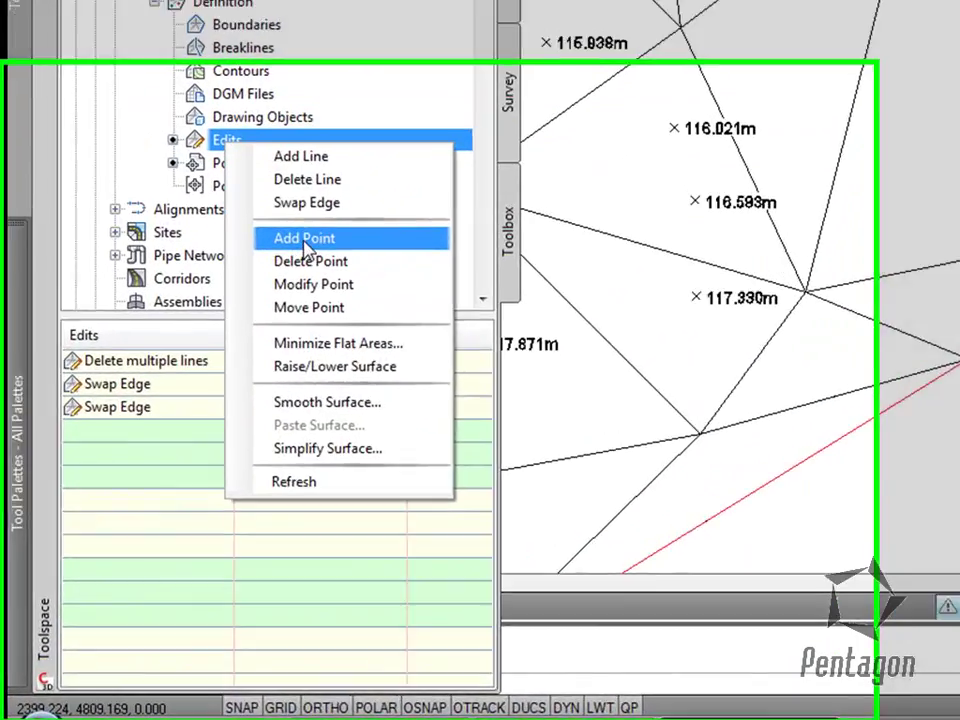
{"action": "left_click", "coordinate": [203, 409]}
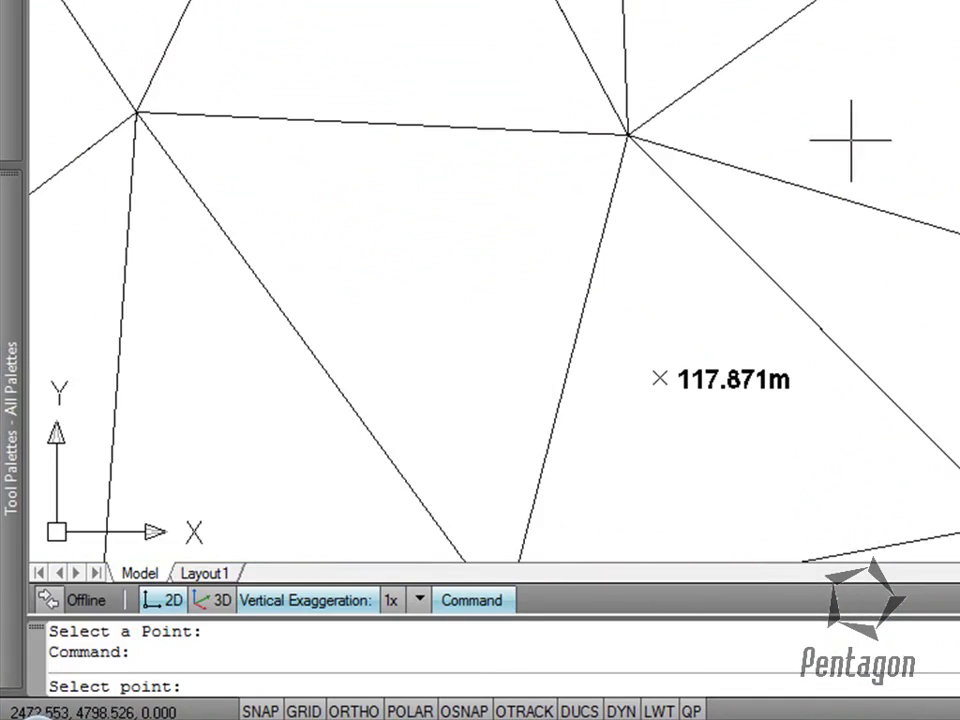
{"action": "left_click", "coordinate": [853, 120]}
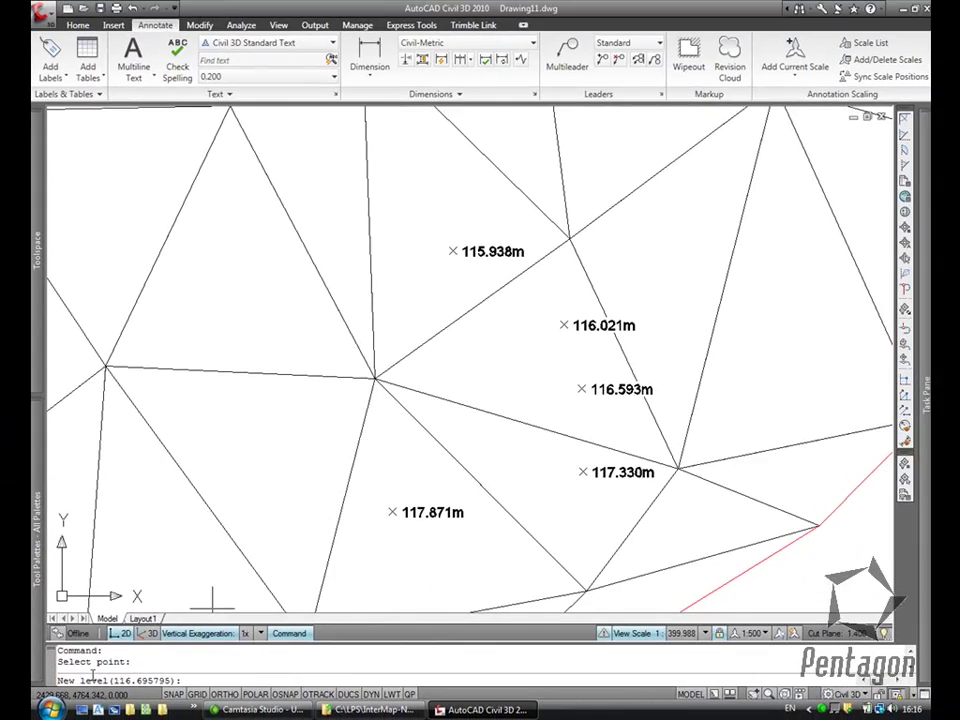
{"action": "type", "text": "117"}
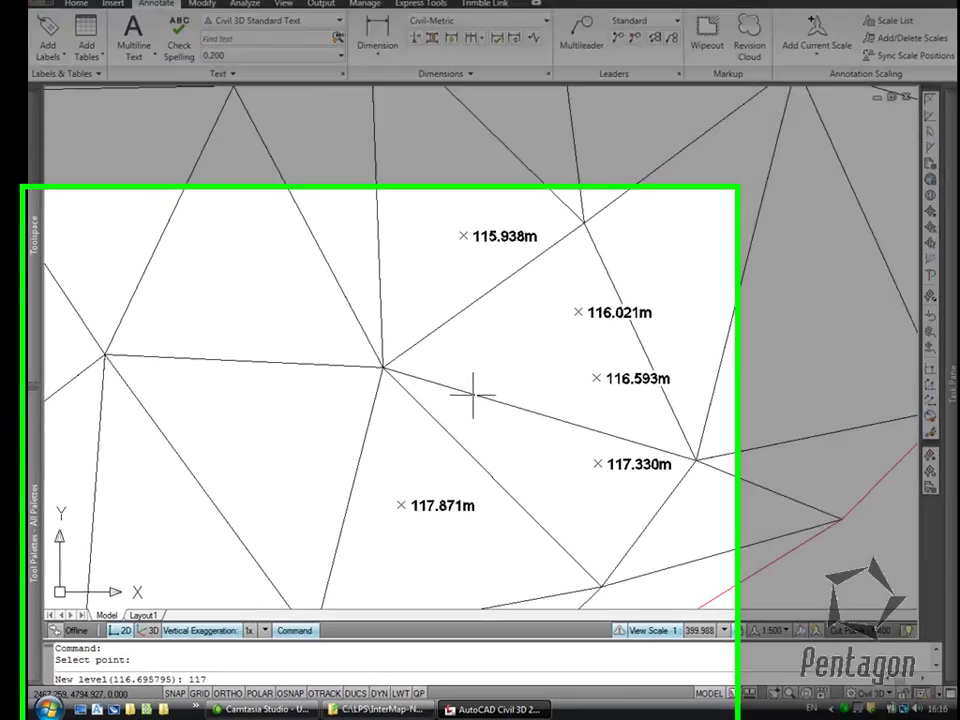
{"action": "key", "text": "Return"}
{"action": "key", "text": "Return"}
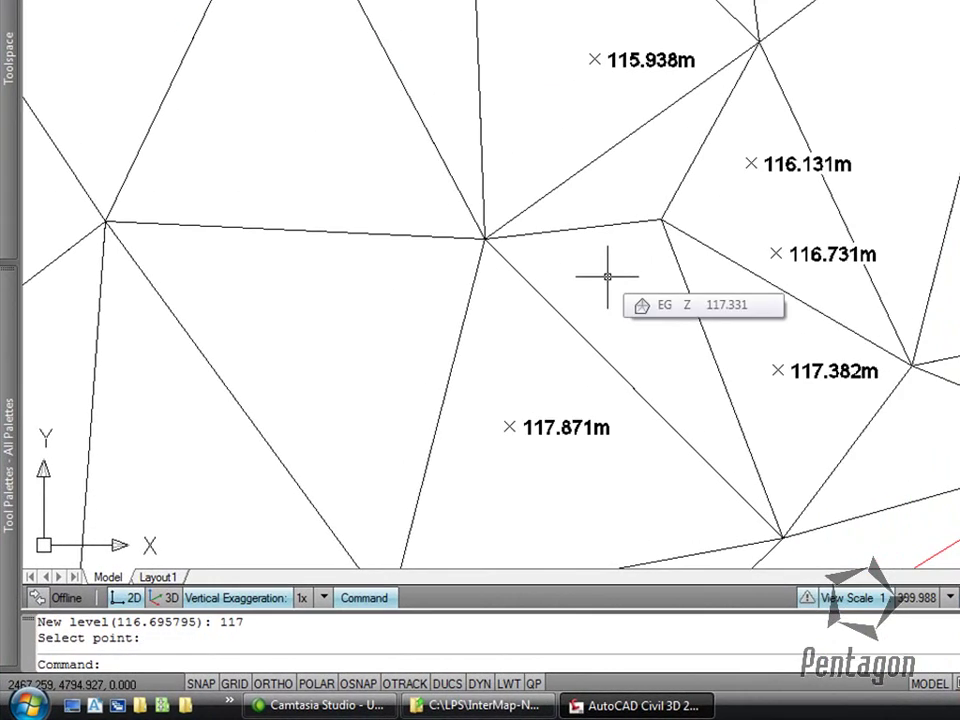
Step: Change the EG surface style to Contours 1m and 5m and bring the whole surface into view
{"action": "scroll", "coordinate": [645, 150], "scroll_direction": "down", "scroll_amount": 5}
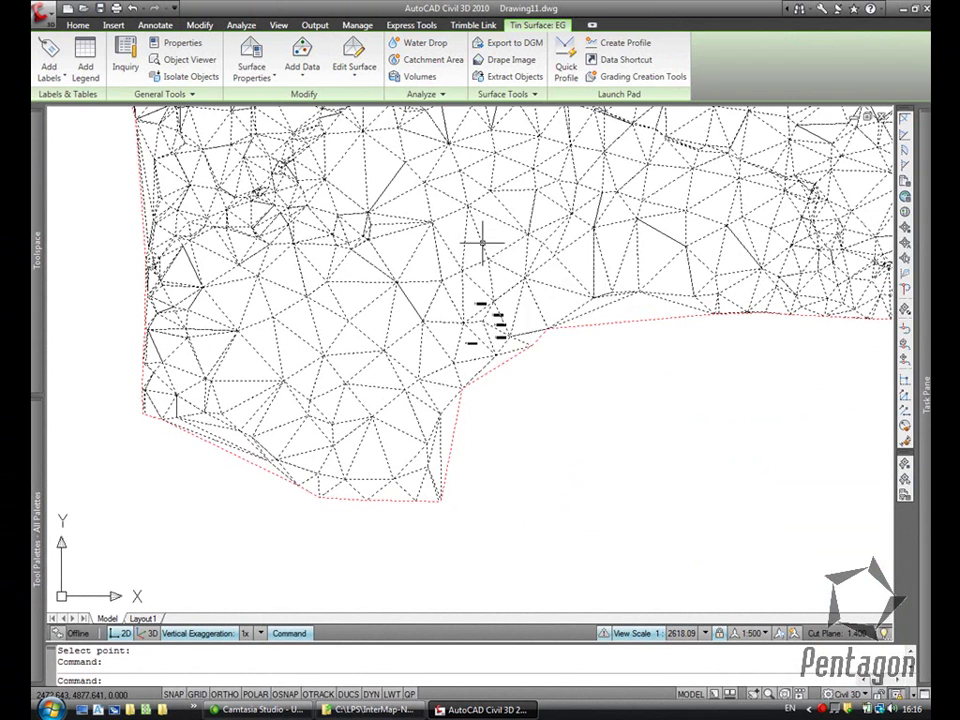
{"action": "right_click", "coordinate": [482, 243]}
{"action": "left_click", "coordinate": [557, 411]}
{"action": "left_click", "coordinate": [543, 290]}
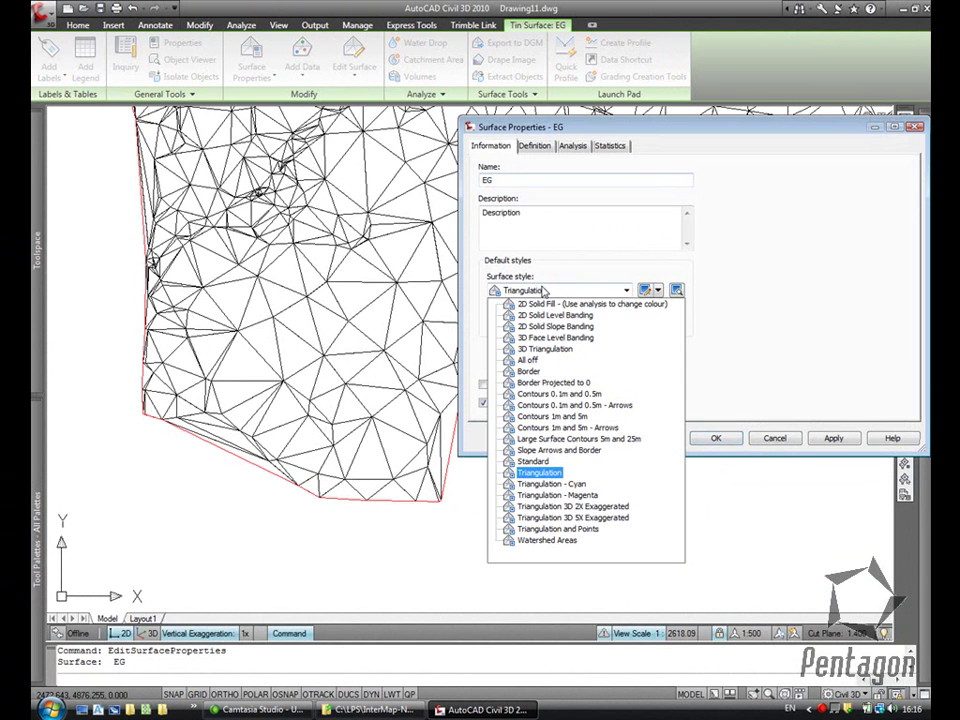
{"action": "left_click", "coordinate": [577, 419]}
{"action": "left_click", "coordinate": [833, 438]}
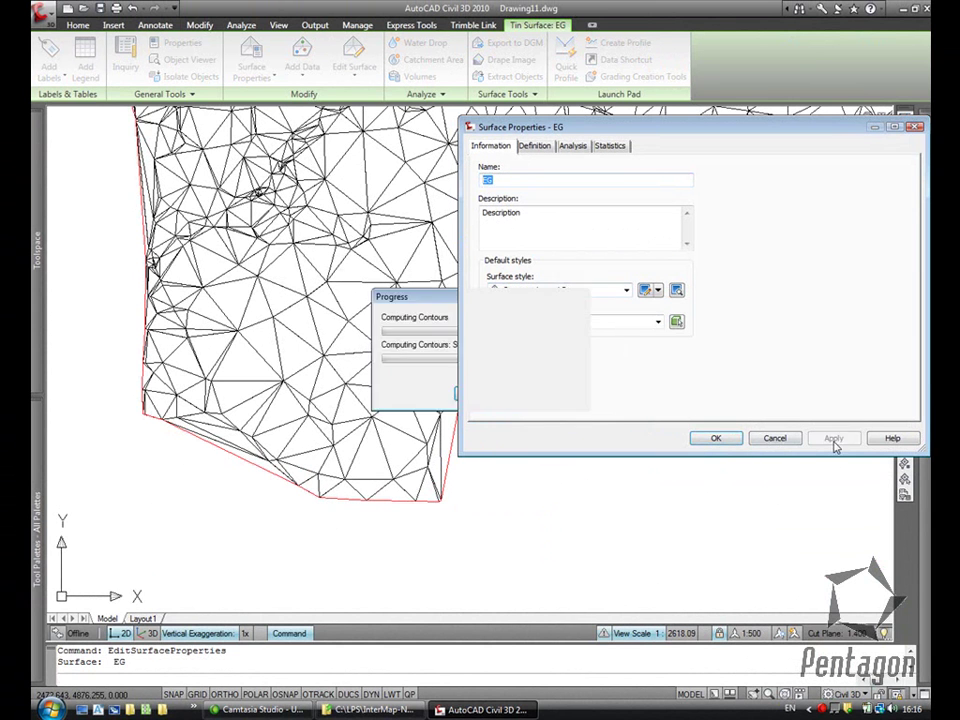
{"action": "left_click", "coordinate": [716, 438]}
{"action": "scroll", "coordinate": [592, 323], "scroll_direction": "down", "scroll_amount": 8}
{"action": "mouse_move", "coordinate": [643, 289]}
{"action": "middle_mouse_down"}
{"action": "mouse_move", "coordinate": [619, 287]}
{"action": "mouse_move", "coordinate": [489, 379]}
{"action": "middle_mouse_up"}
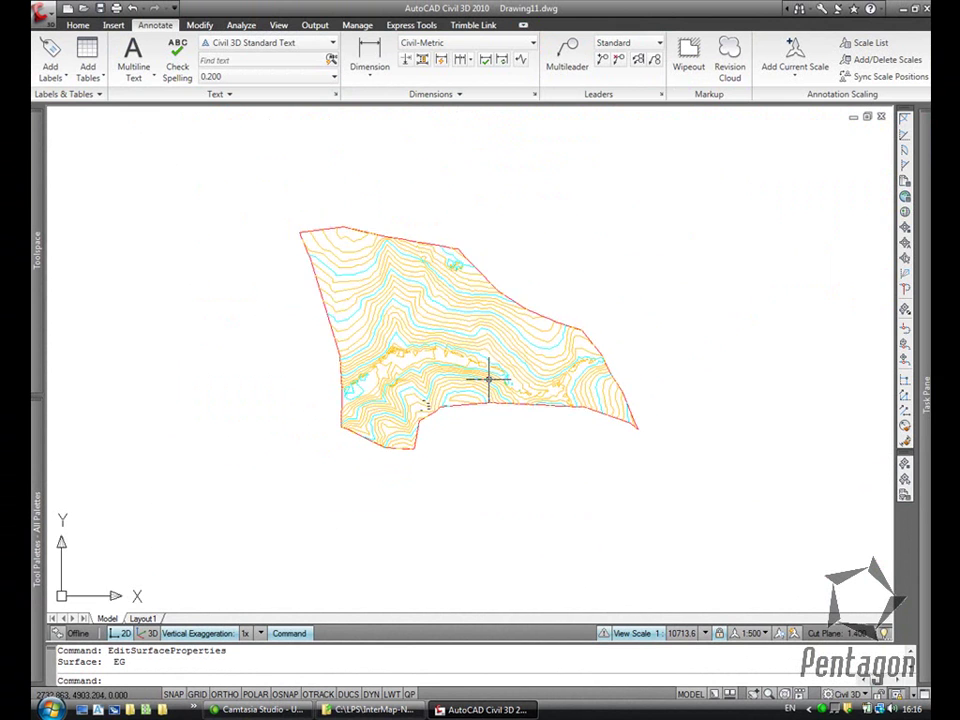
{"action": "scroll", "coordinate": [490, 380], "scroll_direction": "up", "scroll_amount": 2}
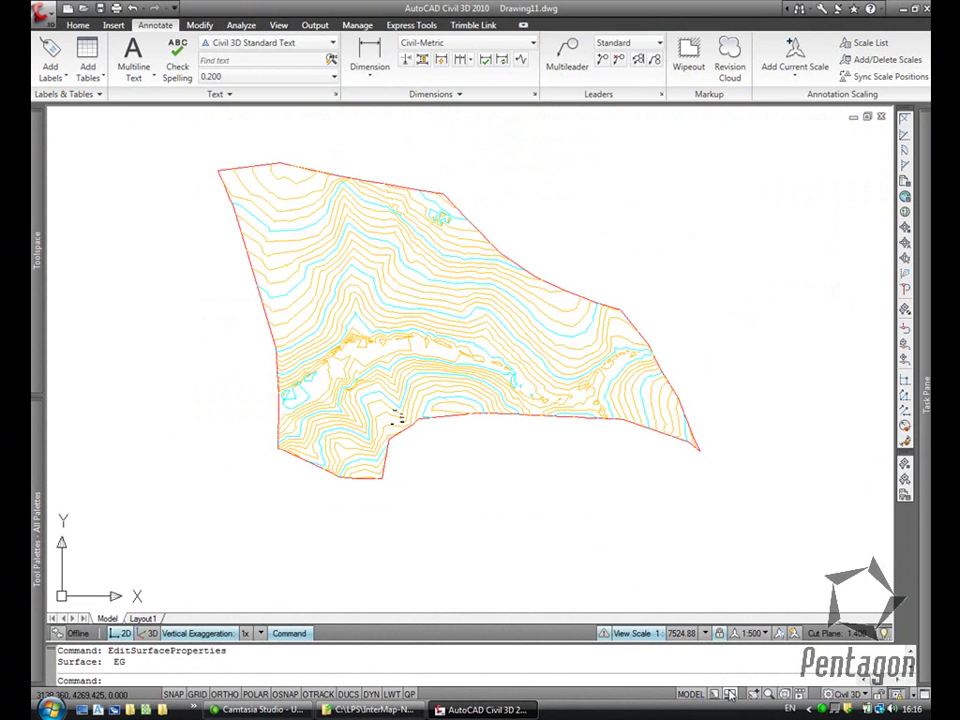
Step: Switch to Drawing12 and create a triangulation surface named EG with the Contours 1m and 5m style and Grey colour render material
{"action": "left_click", "coordinate": [731, 694]}
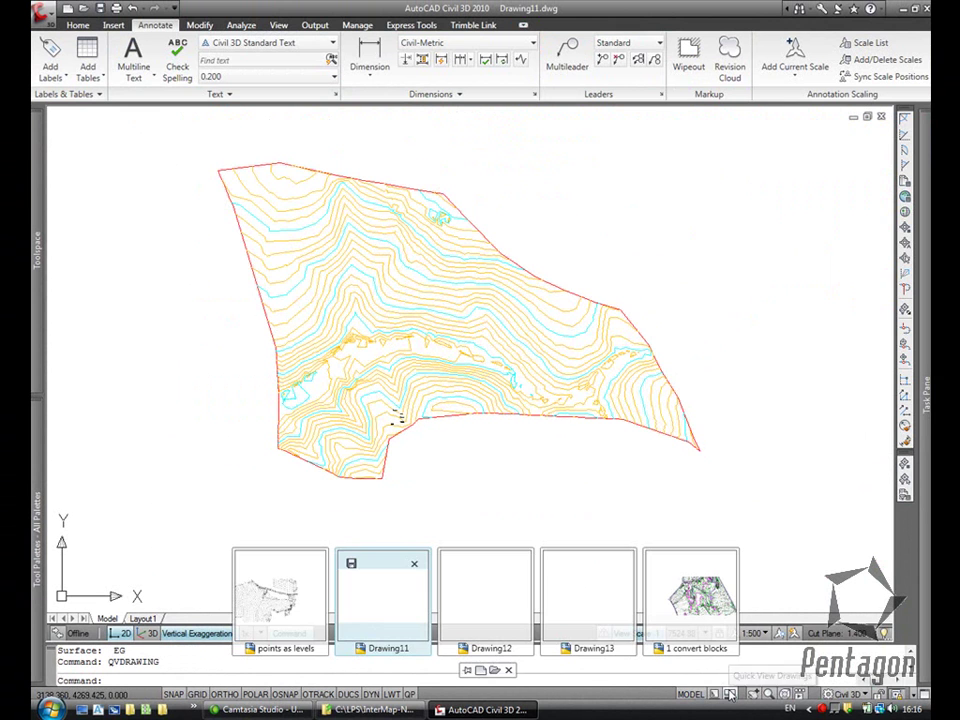
{"action": "left_click", "coordinate": [473, 596]}
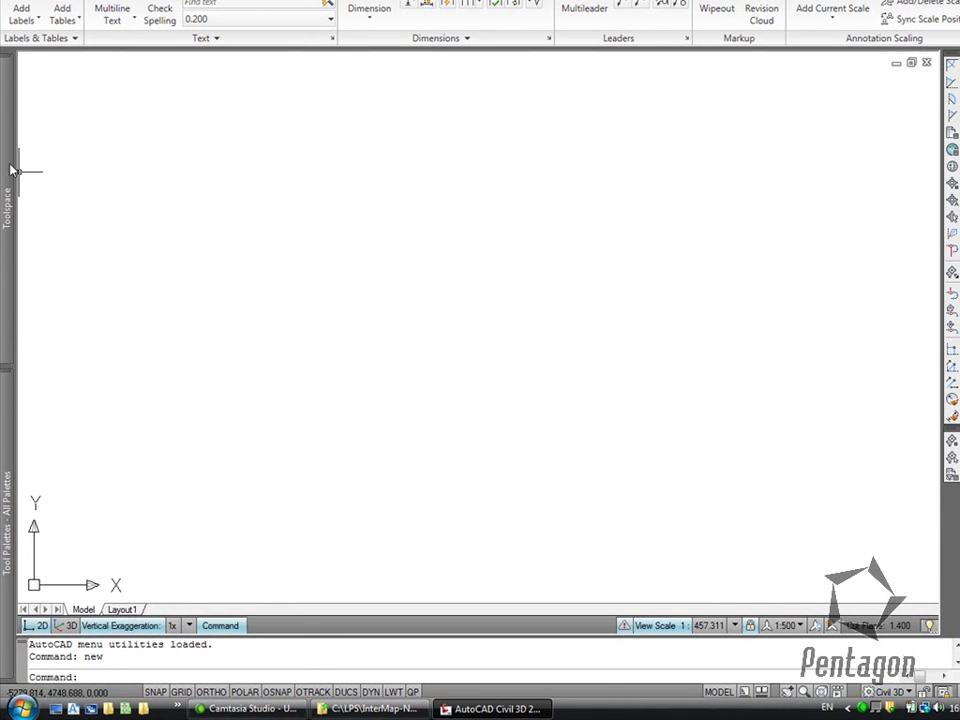
{"action": "mouse_move", "coordinate": [8, 165]}
{"action": "left_click", "coordinate": [112, 162]}
{"action": "right_click", "coordinate": [124, 163]}
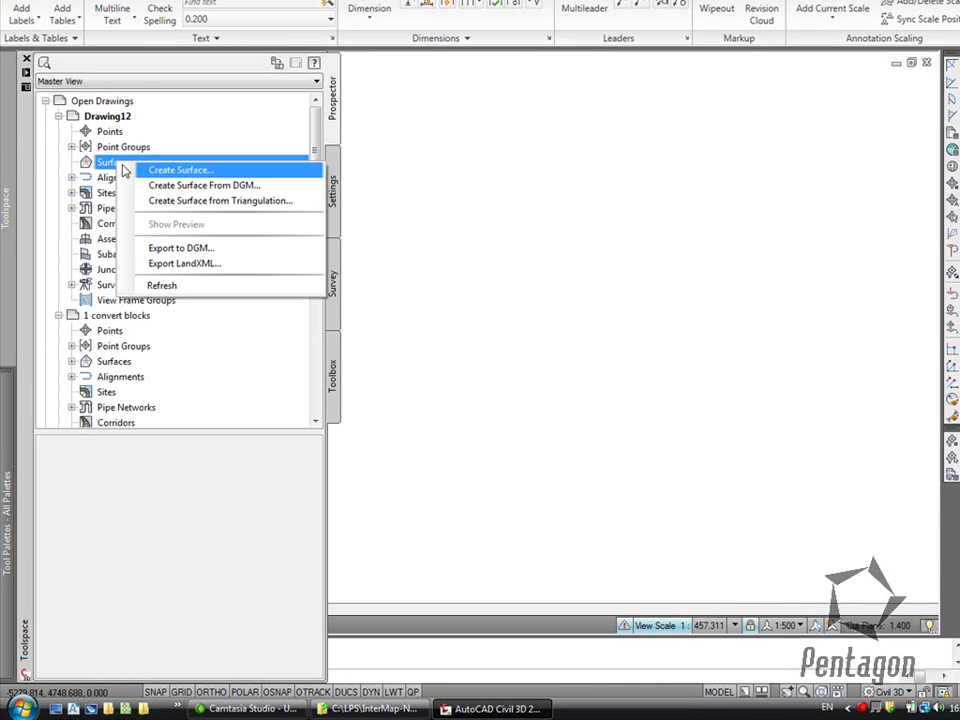
{"action": "left_click", "coordinate": [200, 169]}
{"action": "left_click", "coordinate": [886, 221]}
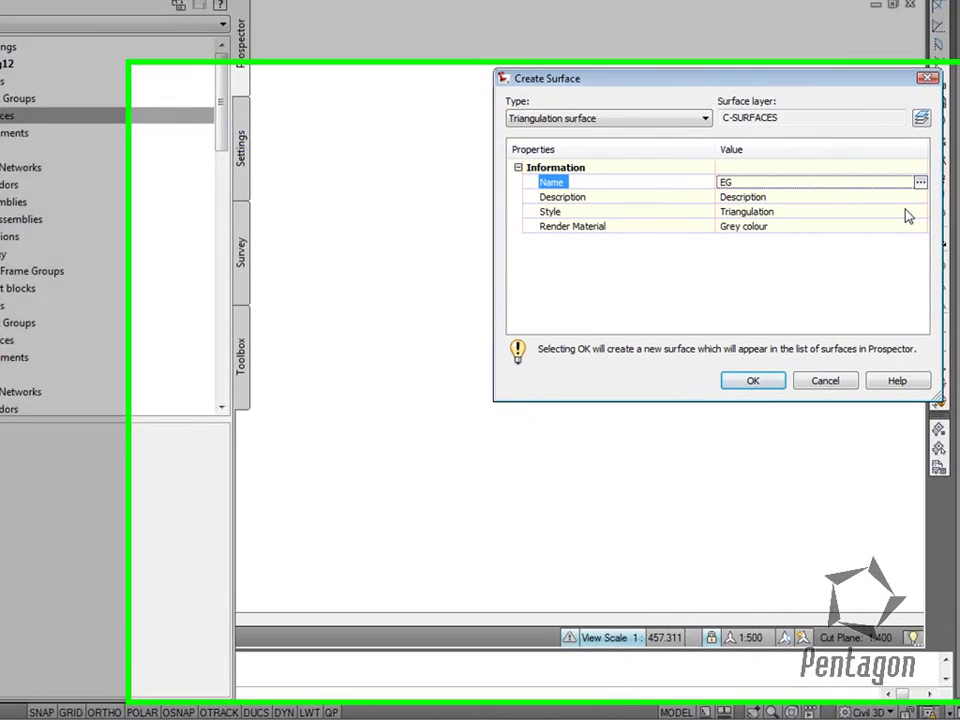
{"action": "left_click", "coordinate": [850, 247]}
{"action": "left_click", "coordinate": [935, 247]}
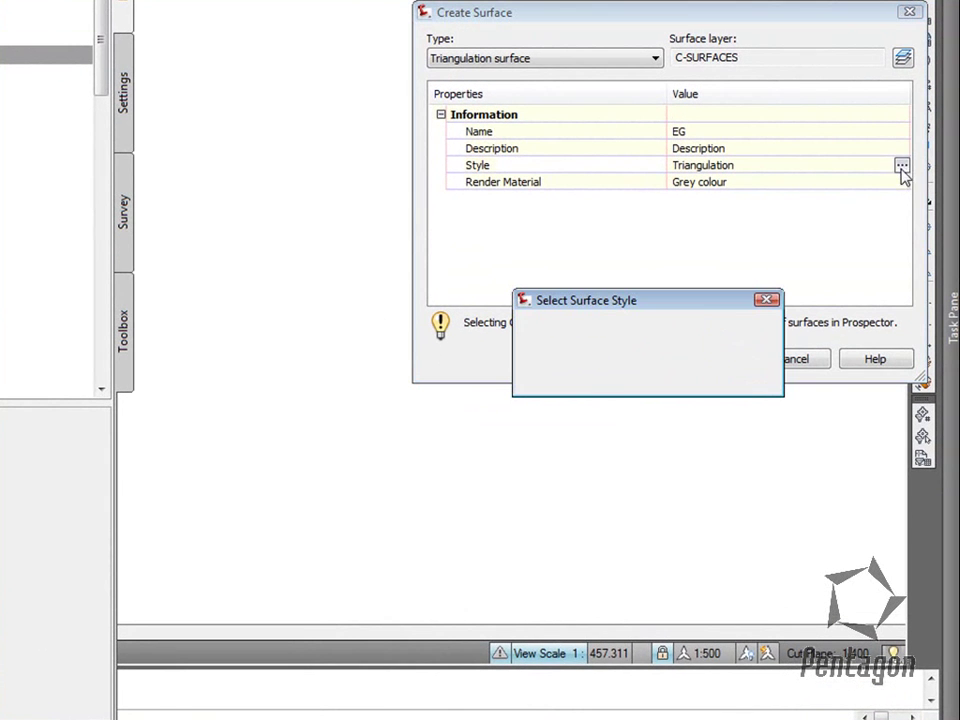
{"action": "left_click", "coordinate": [737, 381]}
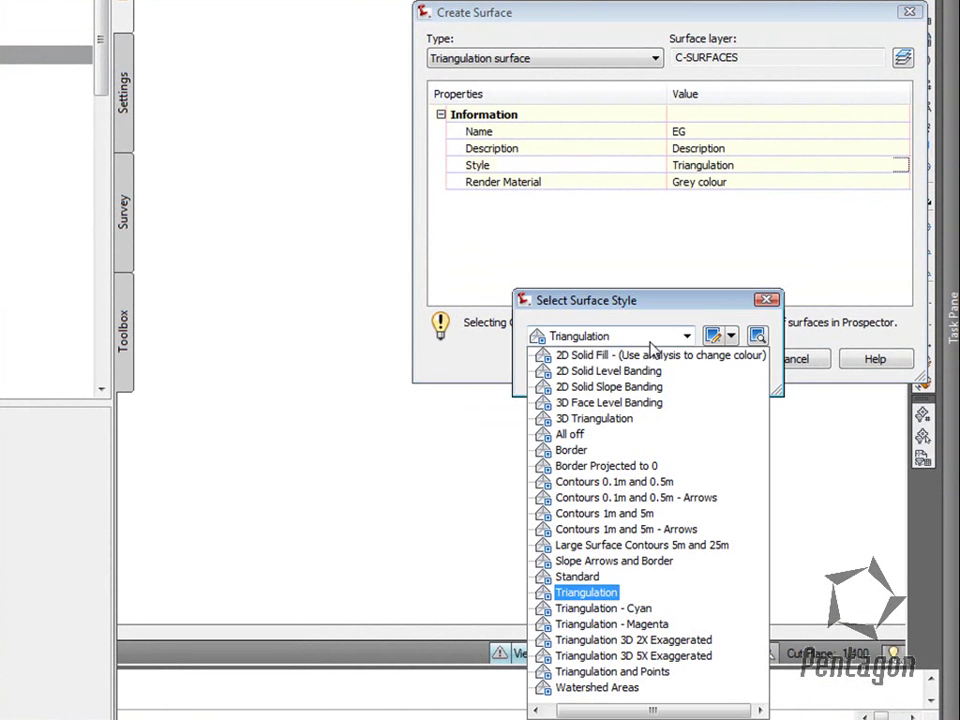
{"action": "left_click", "coordinate": [631, 517]}
{"action": "left_click", "coordinate": [564, 371]}
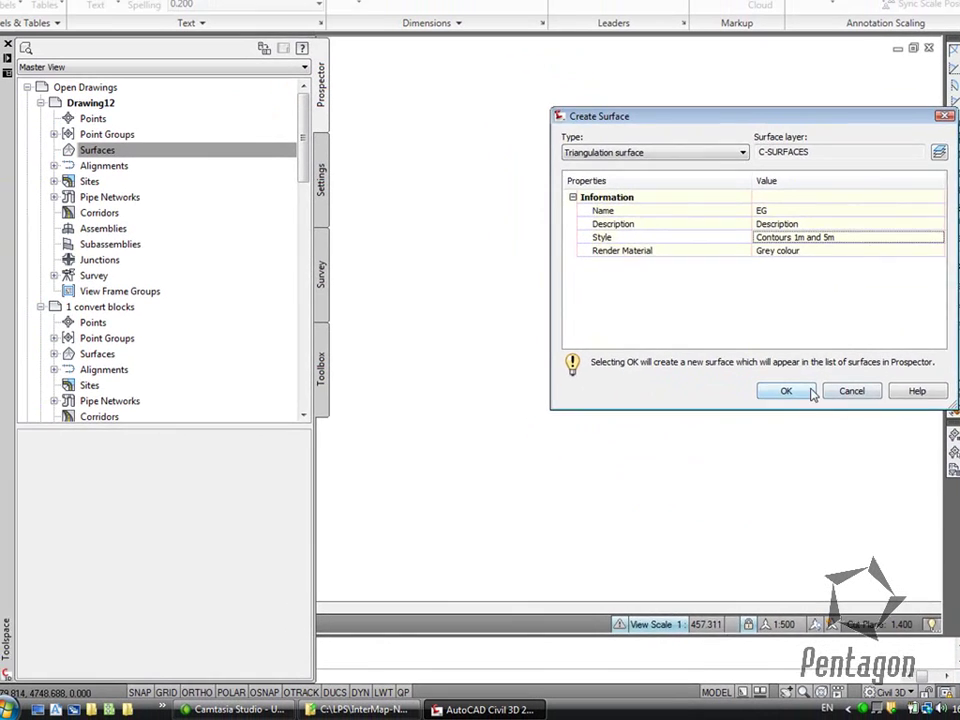
{"action": "left_click", "coordinate": [705, 358]}
Step: Add the ESRI ASCII grid Faughan DTM.asc to the EG surface definition as a DGM file and show the resulting contours
{"action": "left_click", "coordinate": [58, 151]}
{"action": "left_click", "coordinate": [71, 167]}
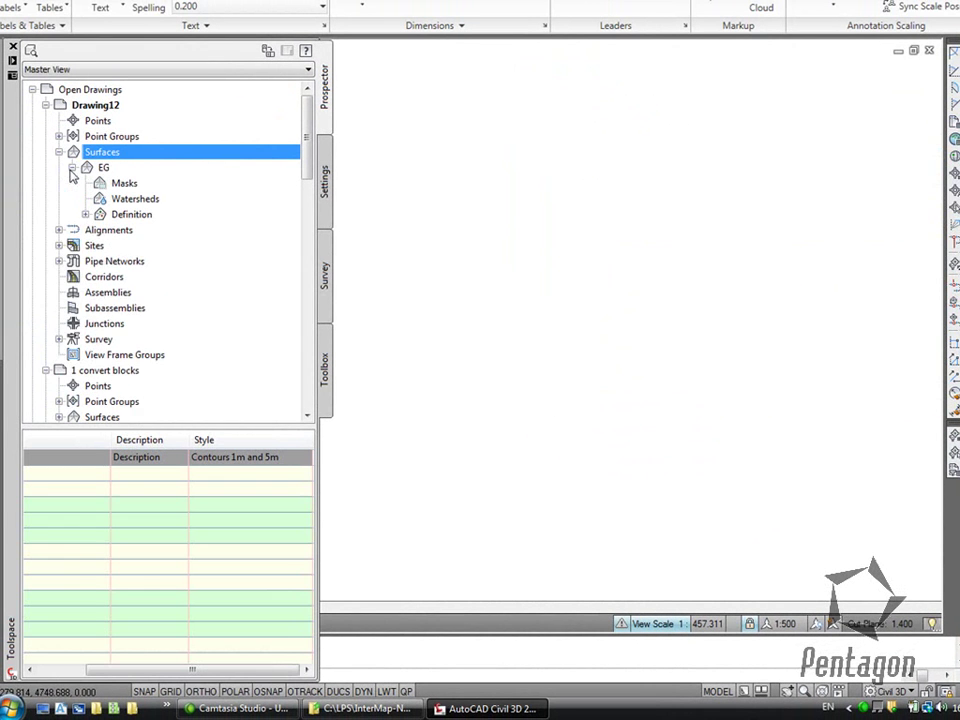
{"action": "left_click", "coordinate": [85, 214]}
{"action": "left_click", "coordinate": [143, 276]}
{"action": "right_click", "coordinate": [150, 277]}
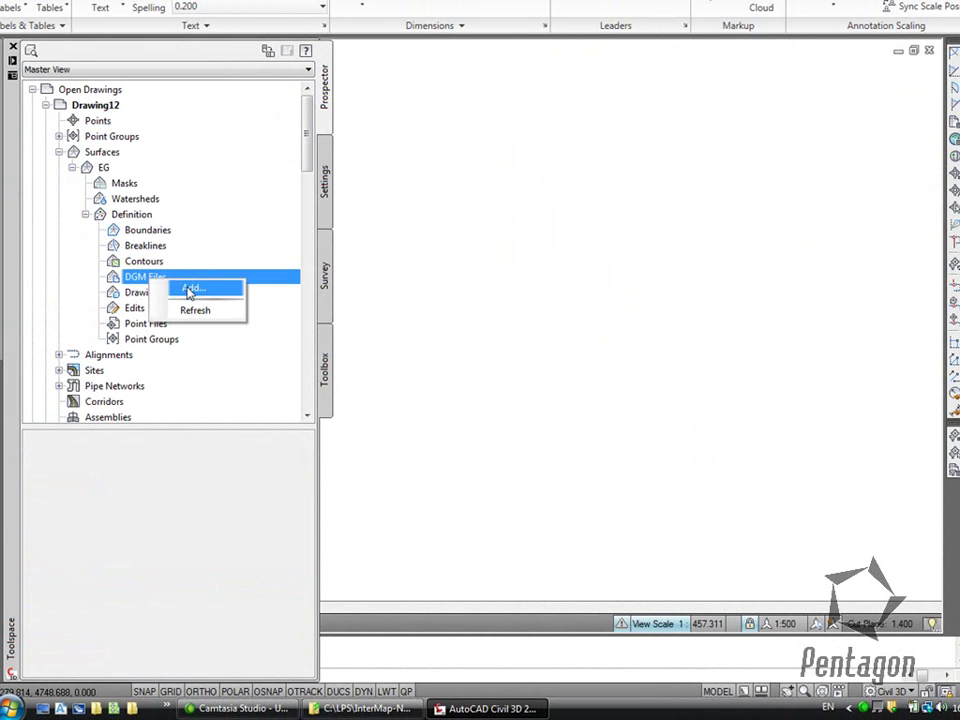
{"action": "left_click", "coordinate": [700, 185]}
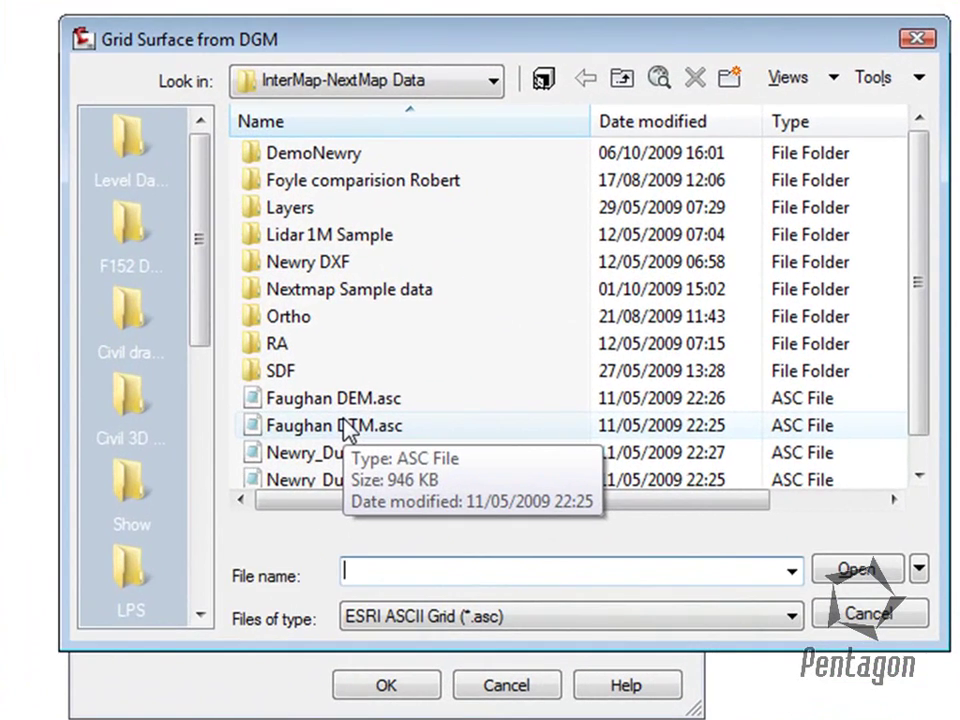
{"action": "double_click", "coordinate": [526, 361]}
{"action": "left_click_drag", "start_coordinate": [660, 536], "coordinate": [681, 606]}
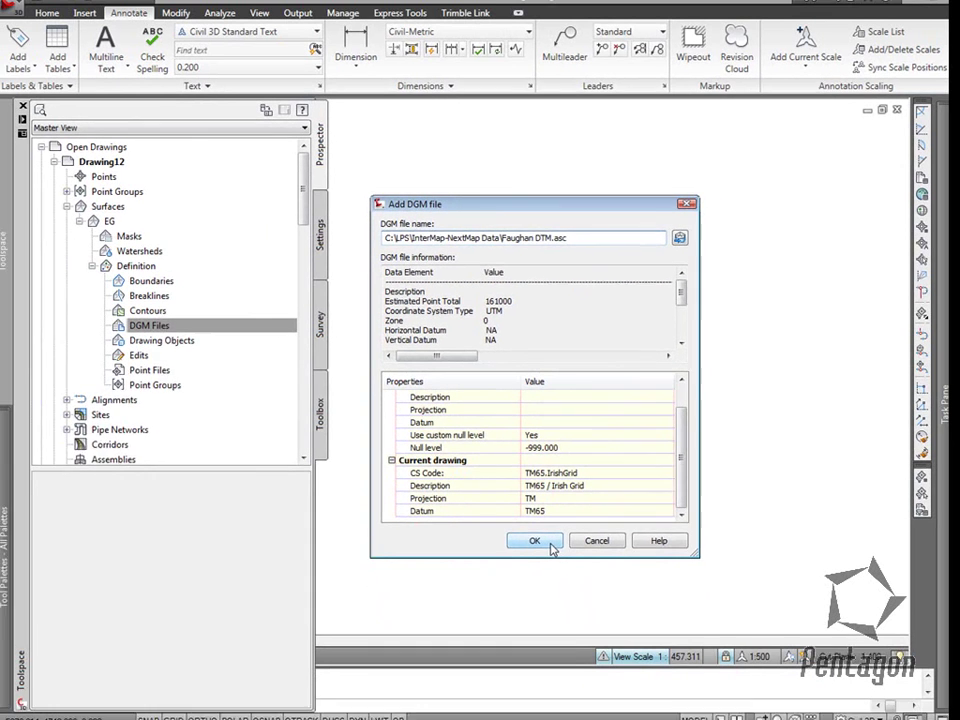
{"action": "left_click", "coordinate": [417, 690]}
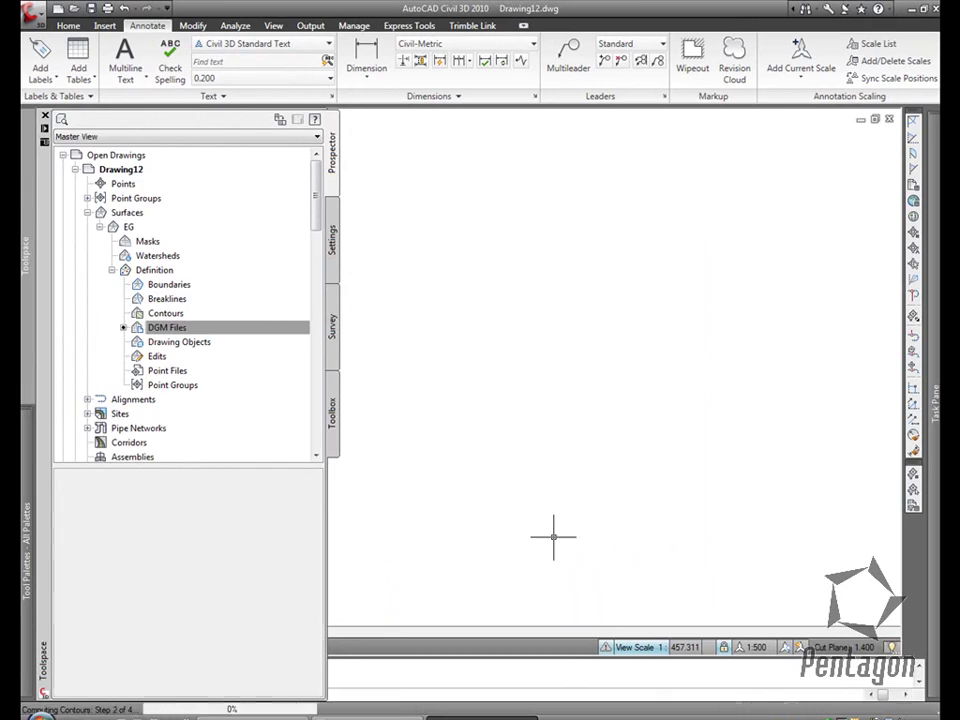
{"action": "middle_click", "coordinate": [547, 392]}
{"action": "middle_click", "coordinate": [547, 392]}
{"action": "middle_click_drag", "start_coordinate": [547, 392], "coordinate": [415, 422]}
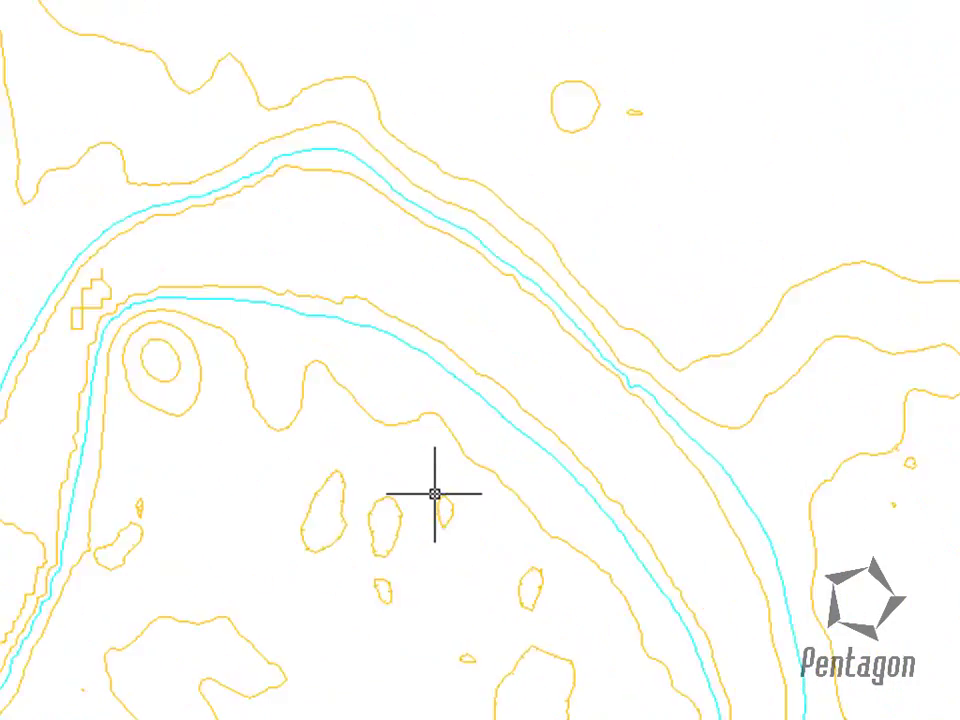
{"action": "scroll", "coordinate": [434, 497], "scroll_direction": "down", "scroll_amount": 5}
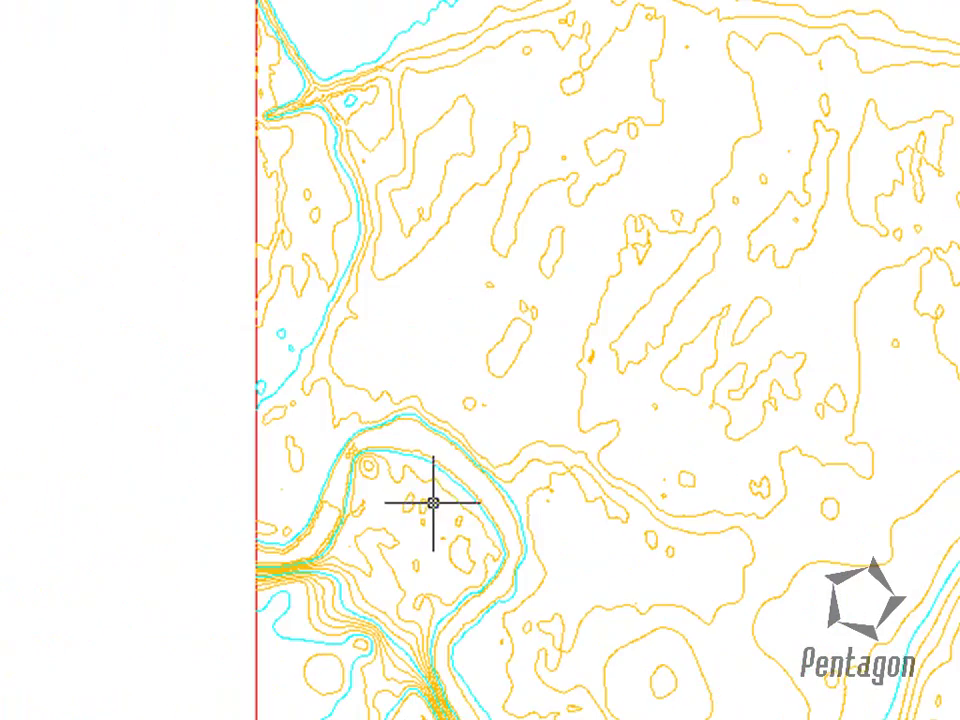
{"action": "middle_click_drag", "start_coordinate": [478, 451], "coordinate": [397, 528]}
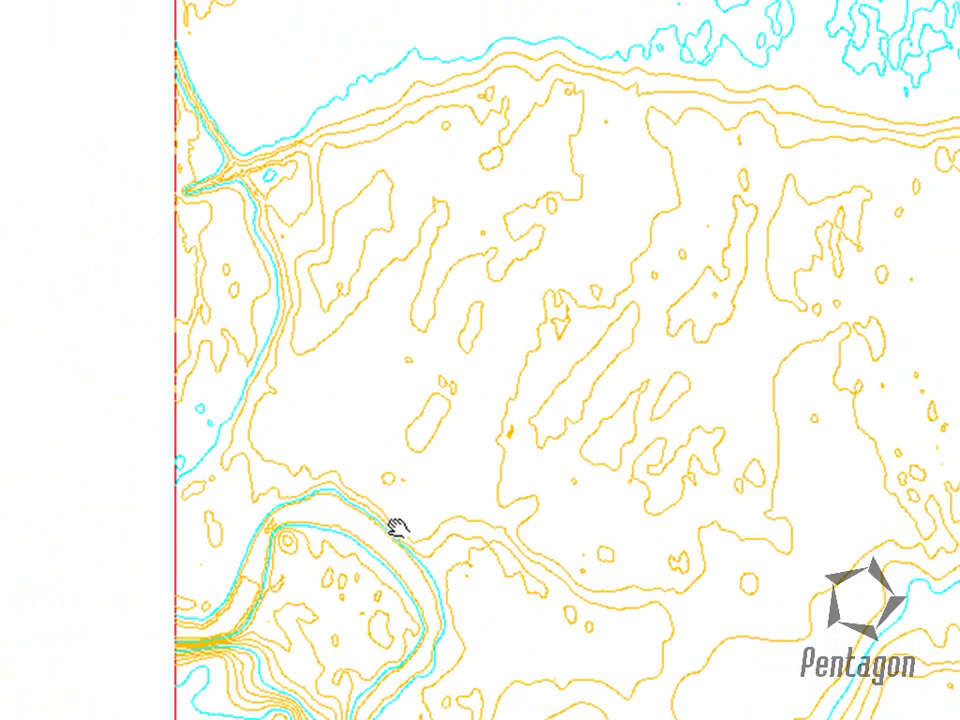
{"action": "mouse_move", "coordinate": [396, 531]}
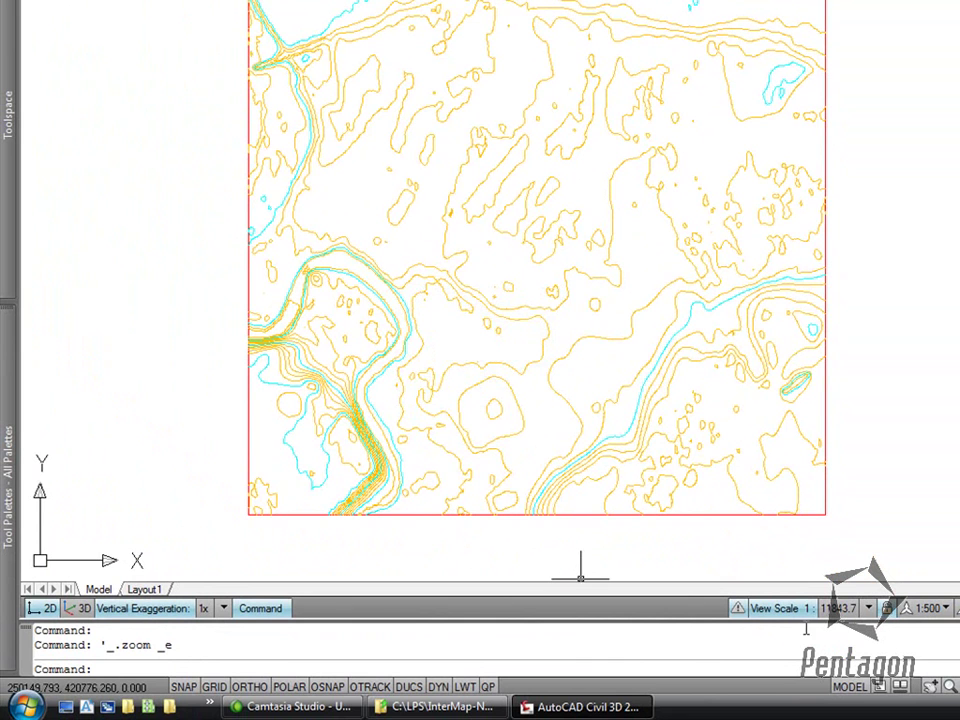
Step: Switch to Drawing13 and add the Faughan DTM.layer file from the Layers folder to the map
{"action": "left_click", "coordinate": [901, 688]}
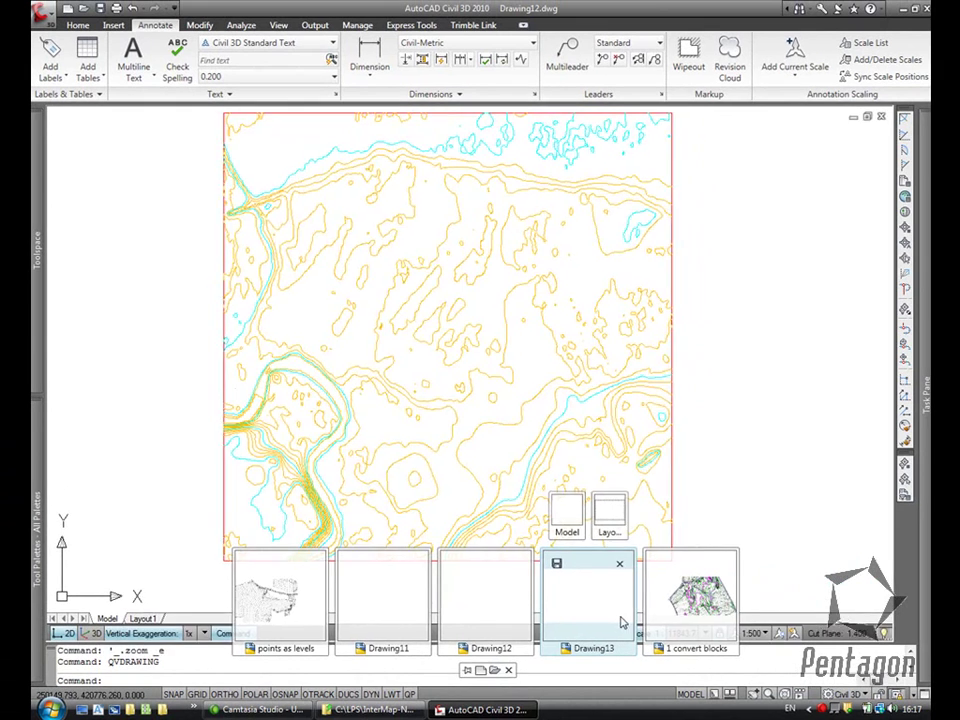
{"action": "left_click", "coordinate": [695, 607]}
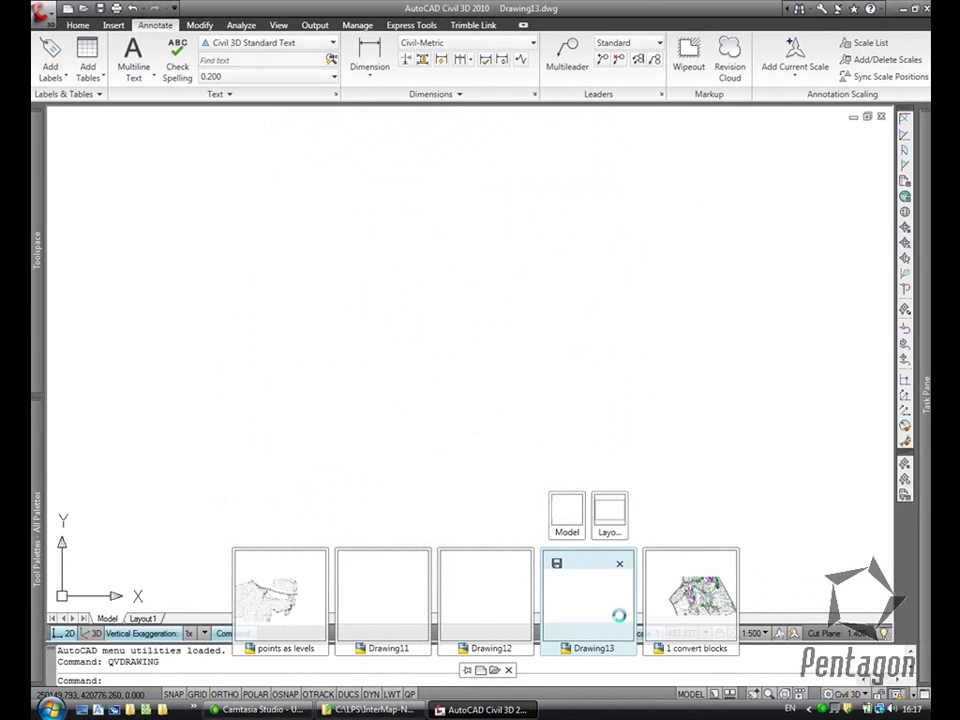
{"action": "left_click", "coordinate": [378, 709]}
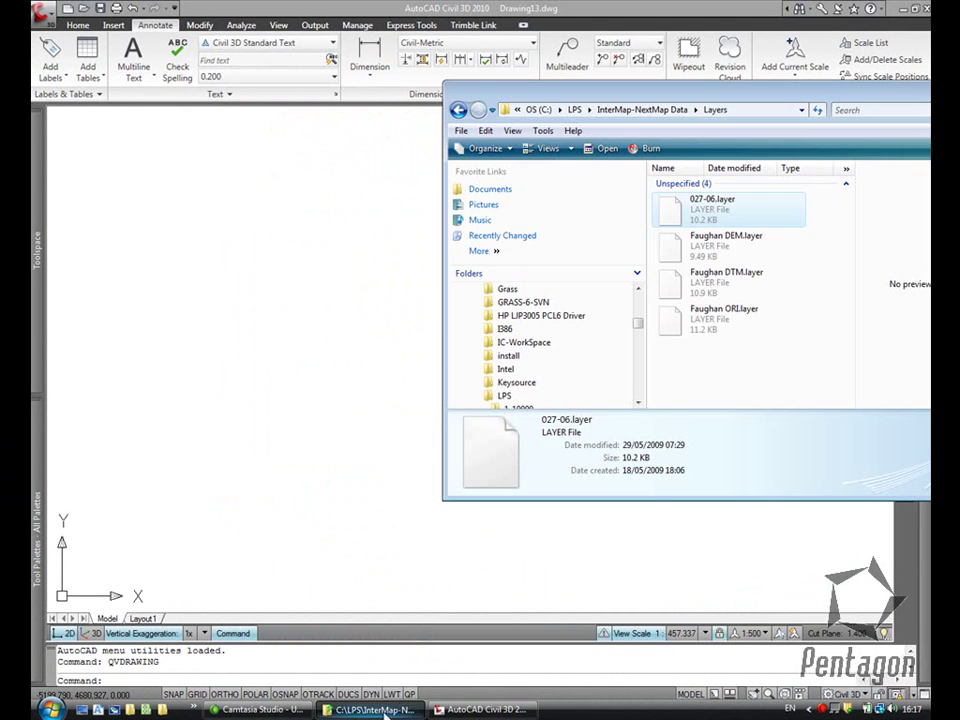
{"action": "left_click", "coordinate": [676, 258]}
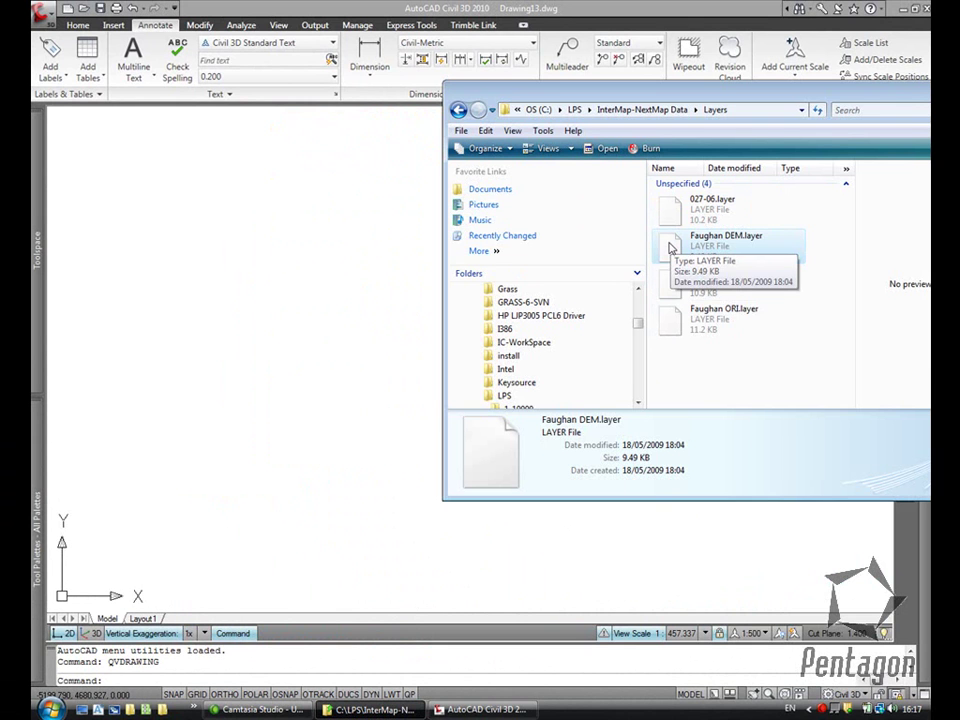
{"action": "left_click_drag", "start_coordinate": [668, 282], "coordinate": [255, 348]}
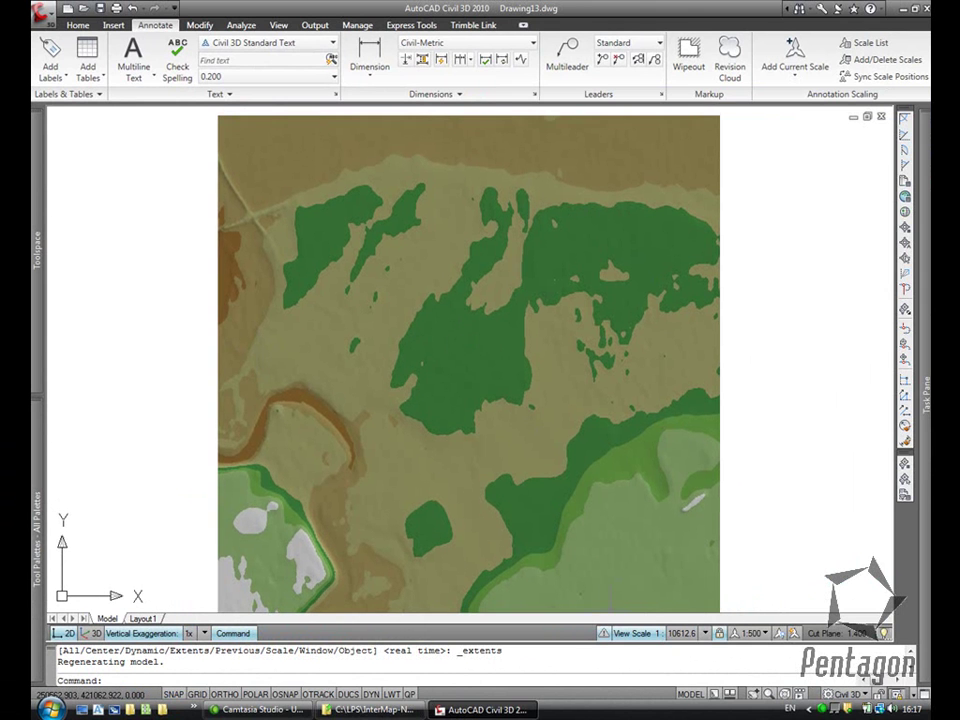
Step: Add the aerial image layer 027-06.layer from the Layers folder to Drawing13 and zoom in on the river bend
{"action": "left_click", "coordinate": [370, 709]}
{"action": "mouse_move", "coordinate": [700, 204]}
{"action": "left_mouse_down"}
{"action": "mouse_move", "coordinate": [612, 248]}
{"action": "mouse_move", "coordinate": [310, 299]}
{"action": "left_mouse_up"}
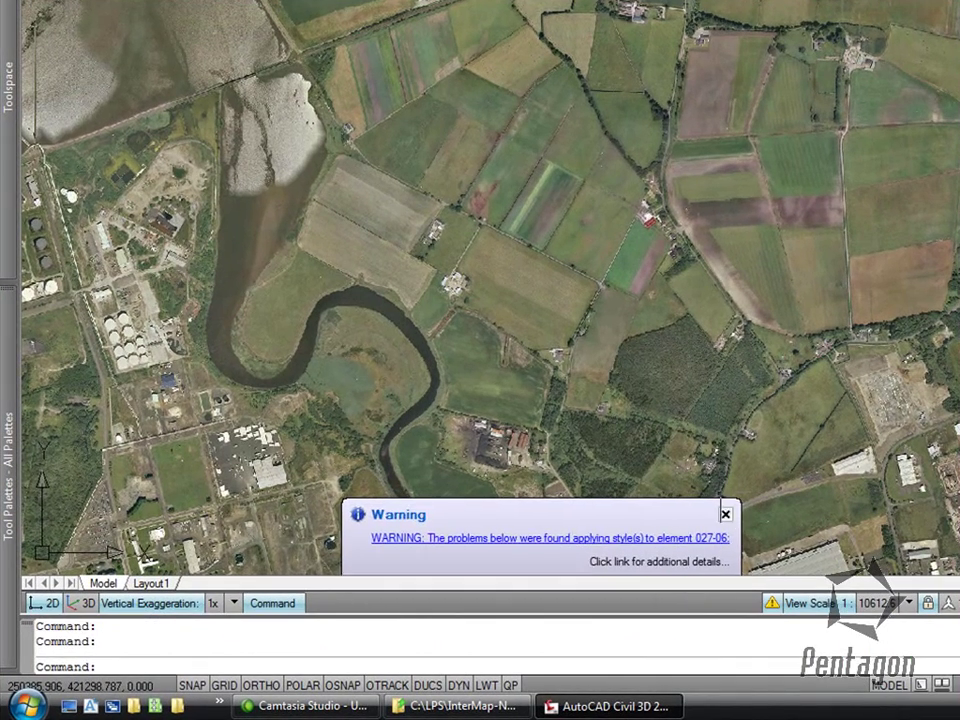
{"action": "left_click", "coordinate": [725, 514]}
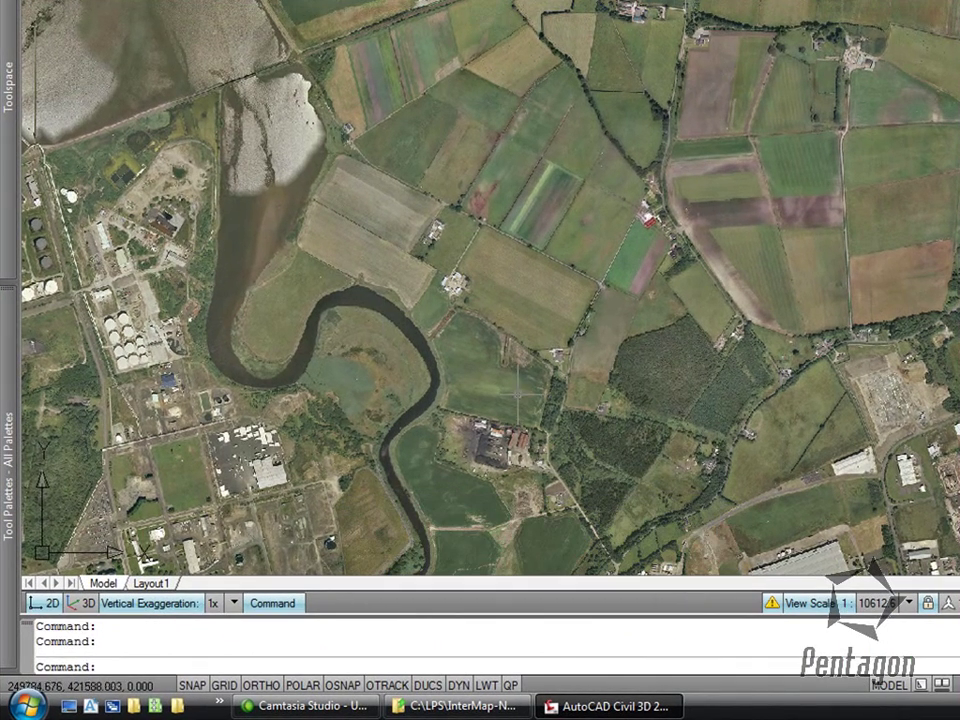
{"action": "type", "text": "z"}
{"action": "key", "text": "Return"}
{"action": "left_click", "coordinate": [209, 179]}
{"action": "left_click", "coordinate": [608, 468]}
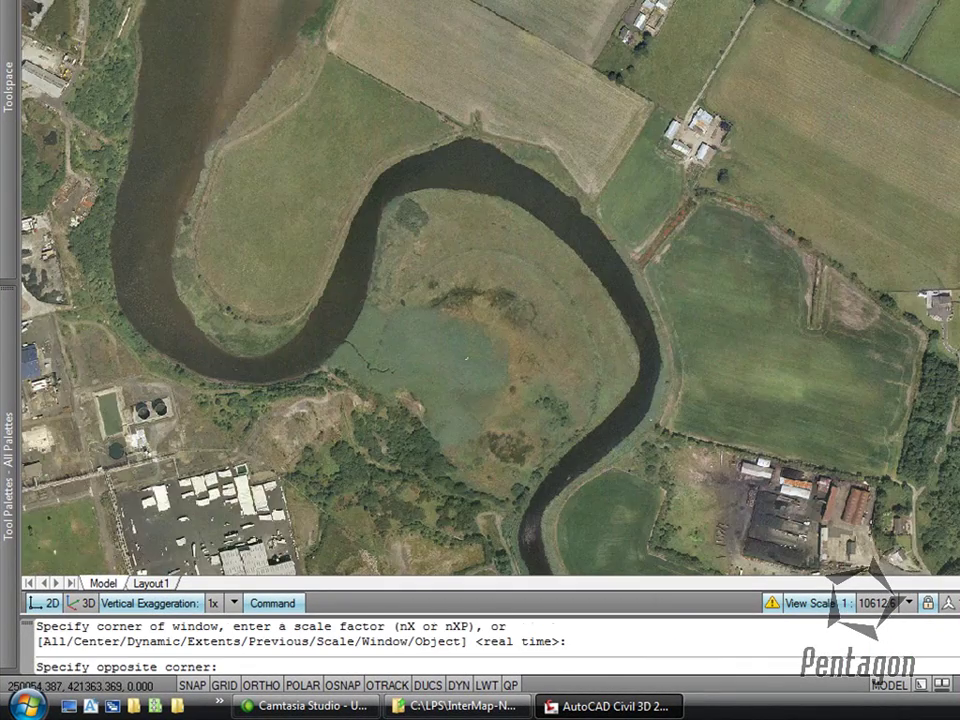
Step: Show the draped aerial image in 3D with the grid off and 5x vertical exaggeration, and inspect the terrain around the river
{"action": "left_click", "coordinate": [82, 603]}
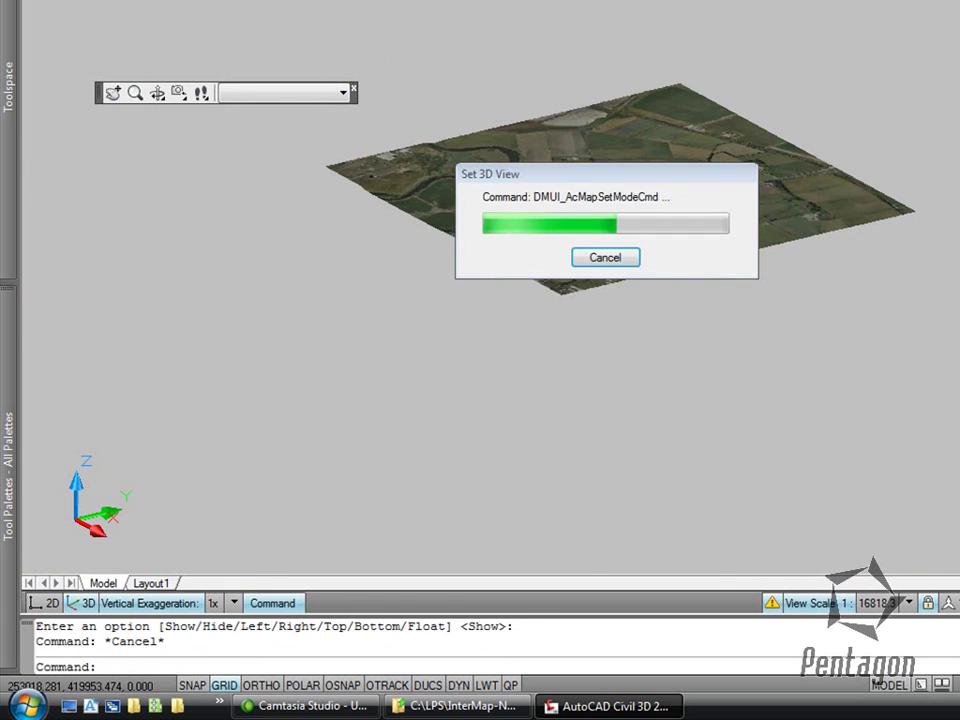
{"action": "key", "text": "F7"}
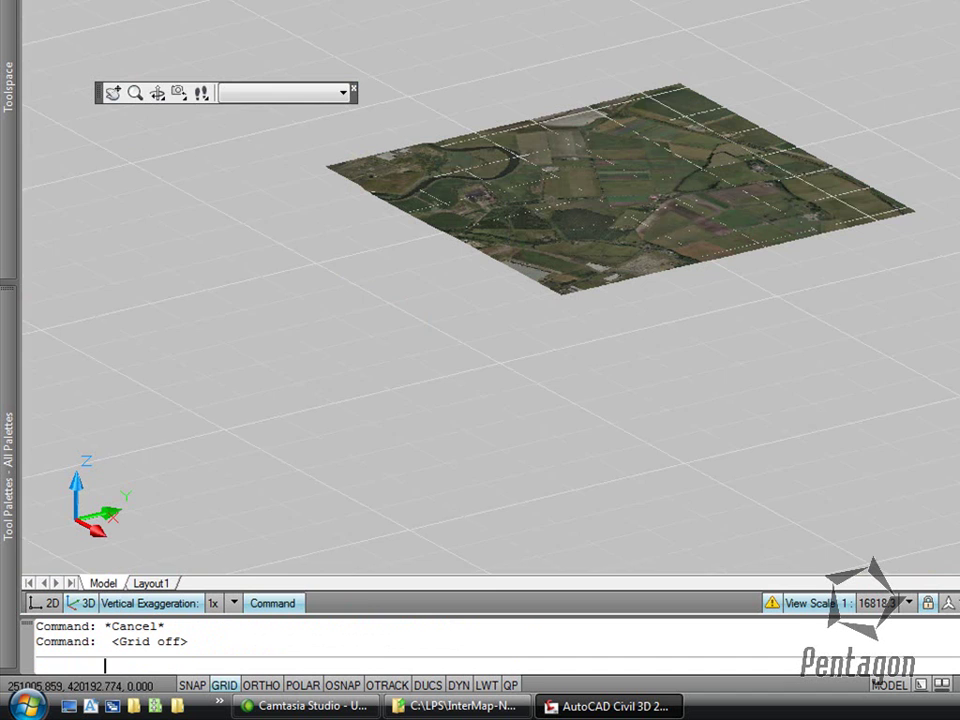
{"action": "left_click", "coordinate": [224, 610]}
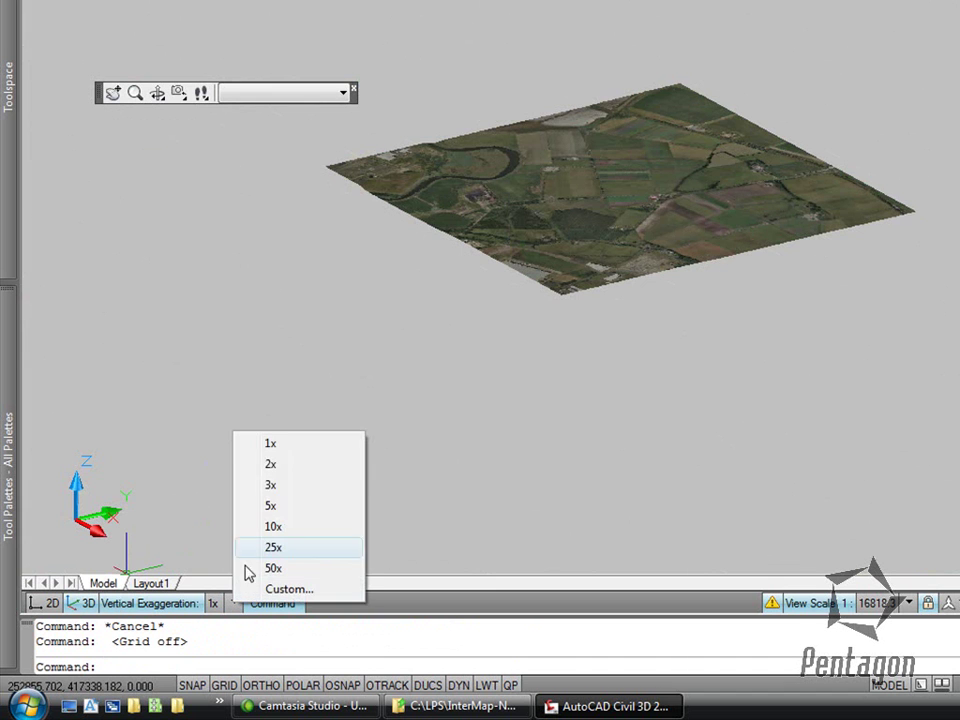
{"action": "left_click", "coordinate": [282, 507]}
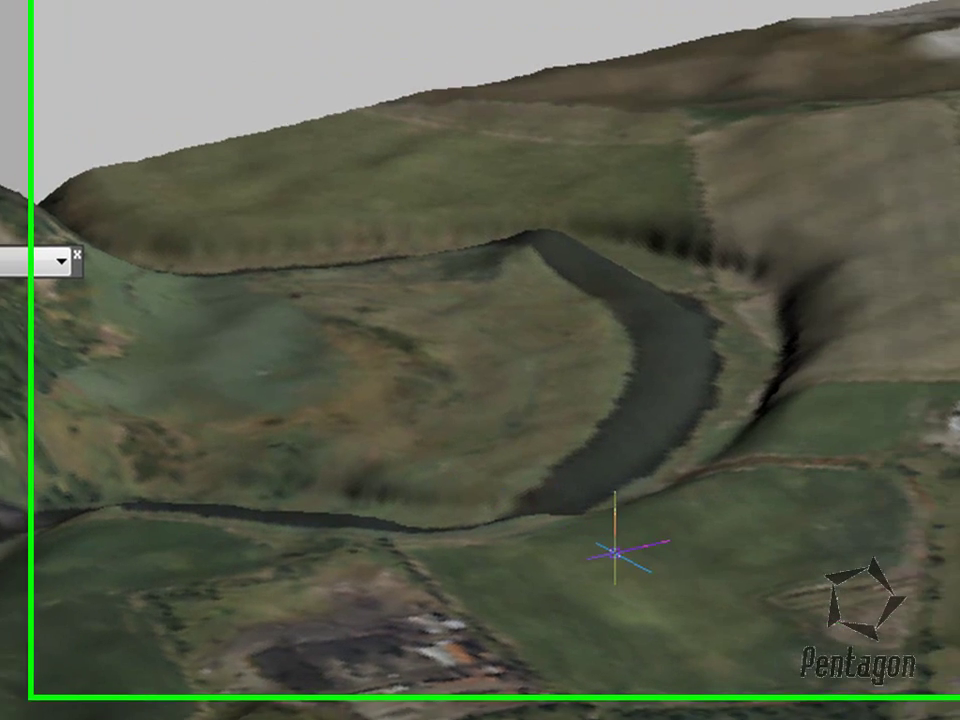
{"action": "scroll", "coordinate": [615, 553], "scroll_direction": "down", "scroll_amount": 2}
{"action": "middle_click_drag", "start_coordinate": [886, 645], "coordinate": [512, 673]}
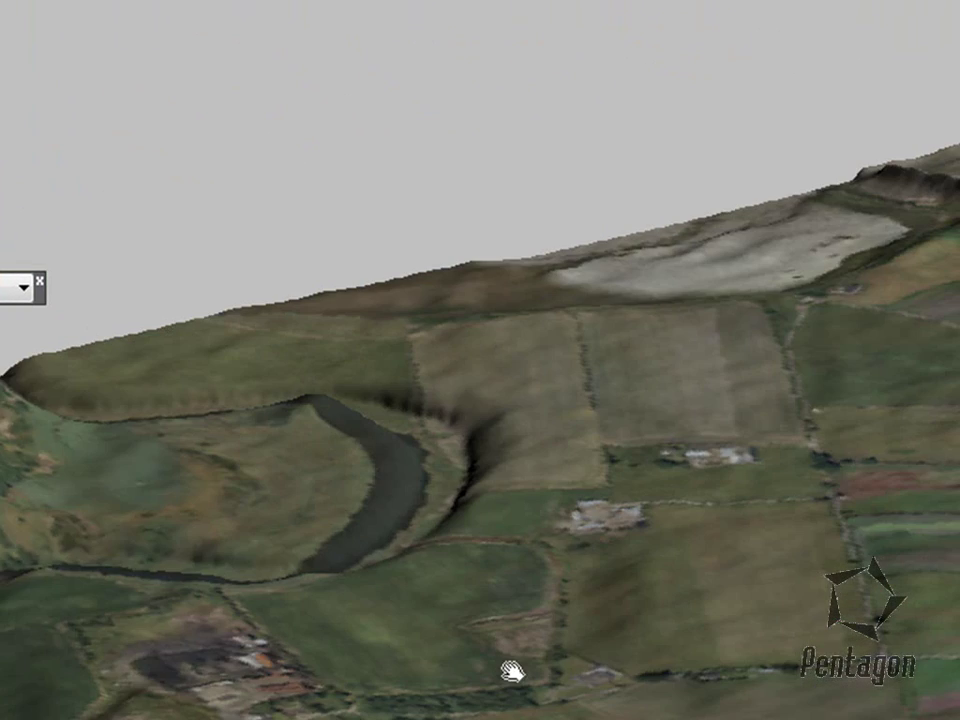
{"action": "scroll", "coordinate": [512, 673], "scroll_direction": "down", "scroll_amount": 4}
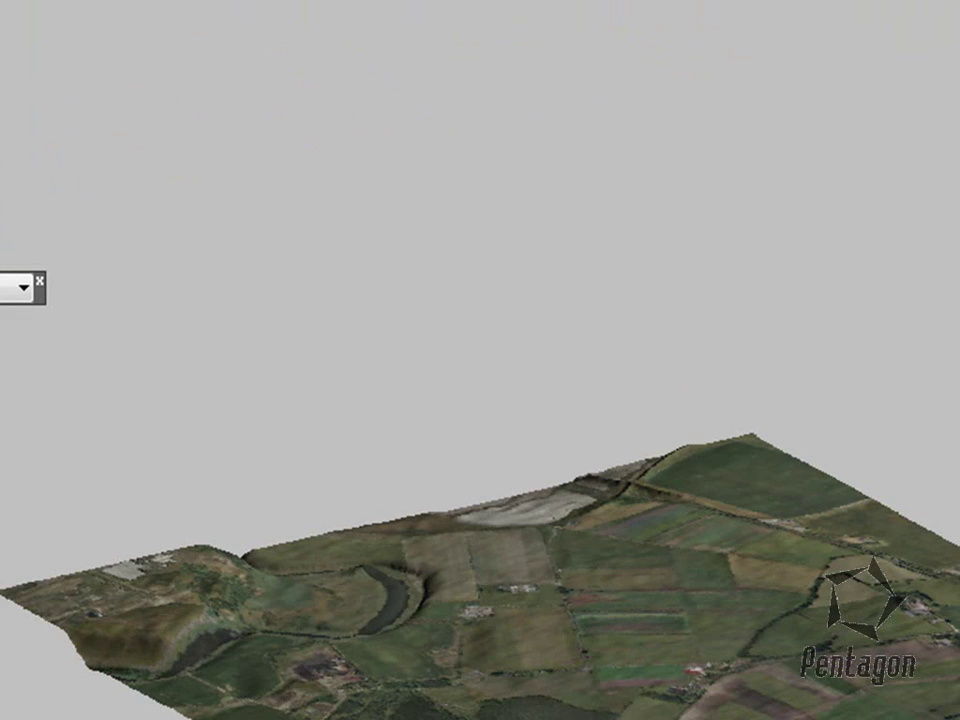